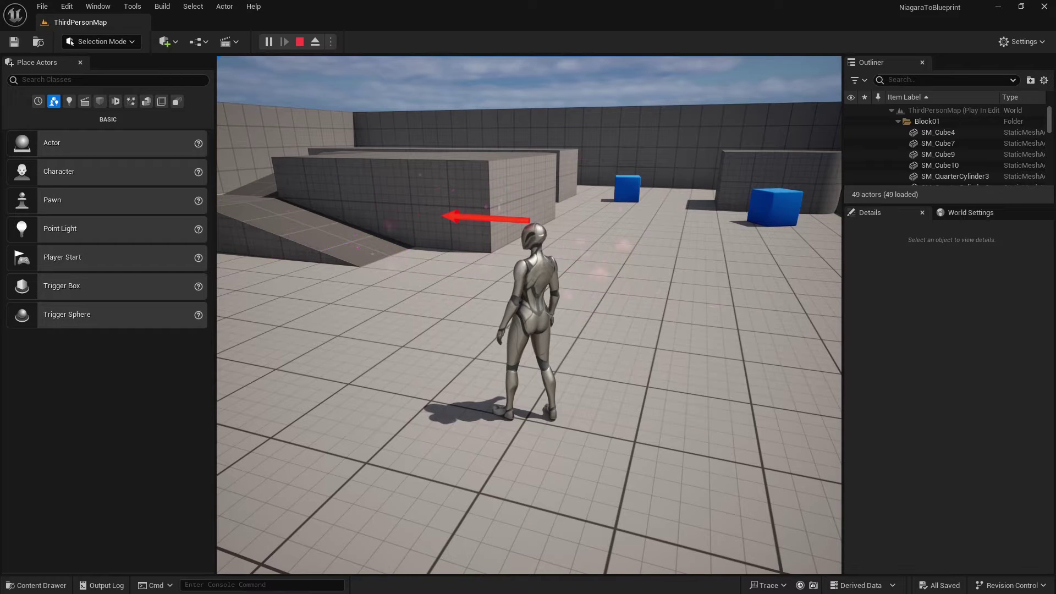
- Run the character around the level in the play session to examine the blowing particles and the direction arrow
key("w")
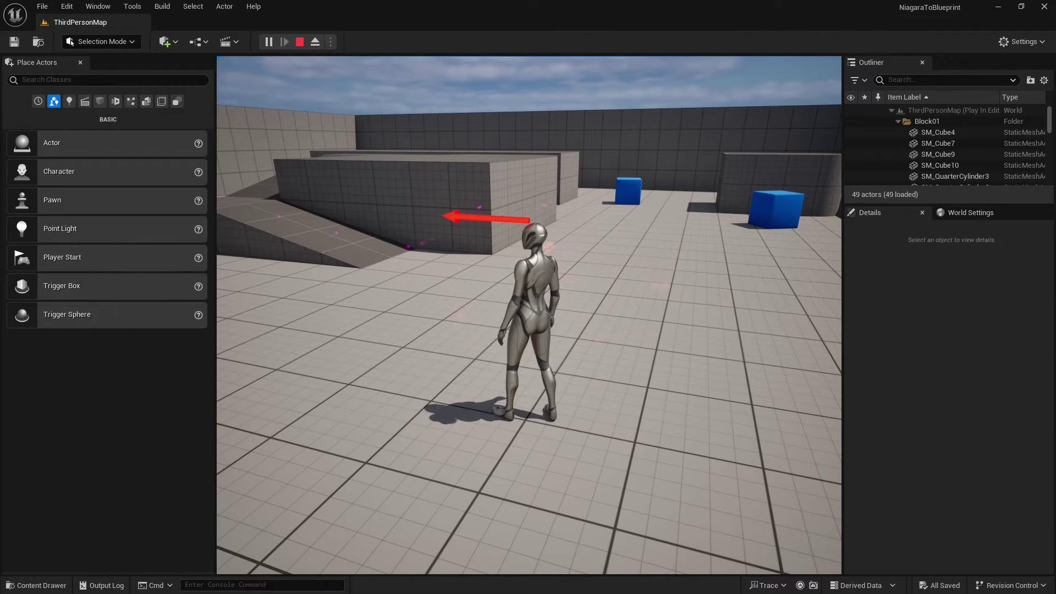
key("w")
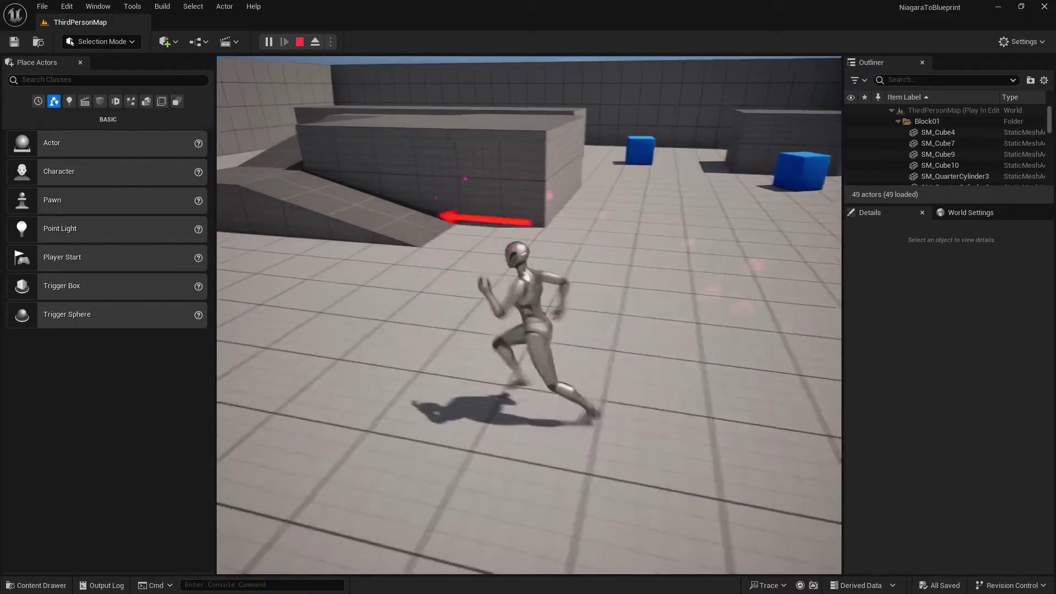
key("d")
key("s")
key("d")
key("a")
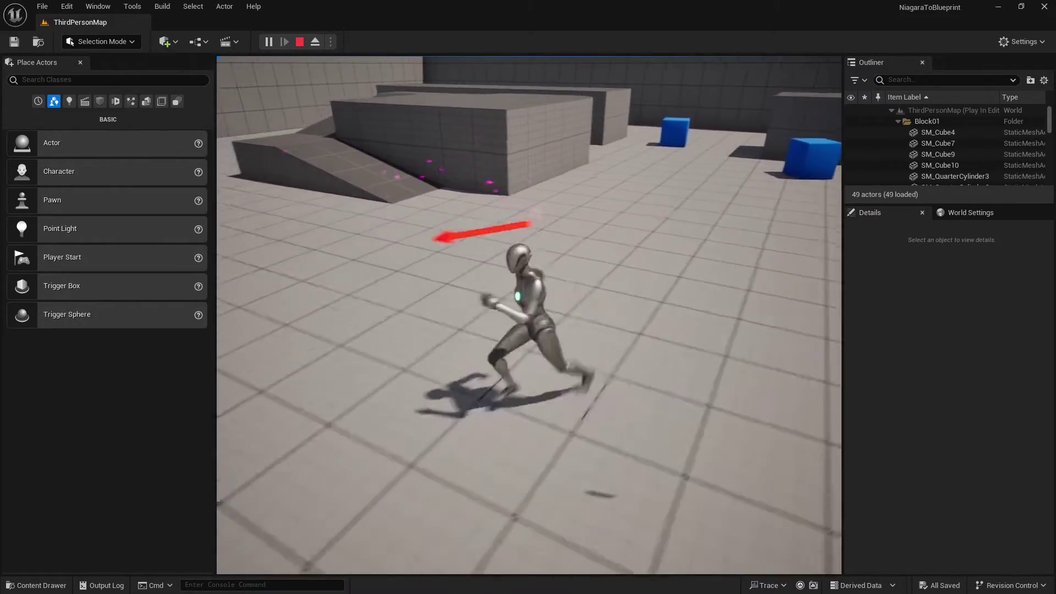
key("d")
key("a")
key("d")
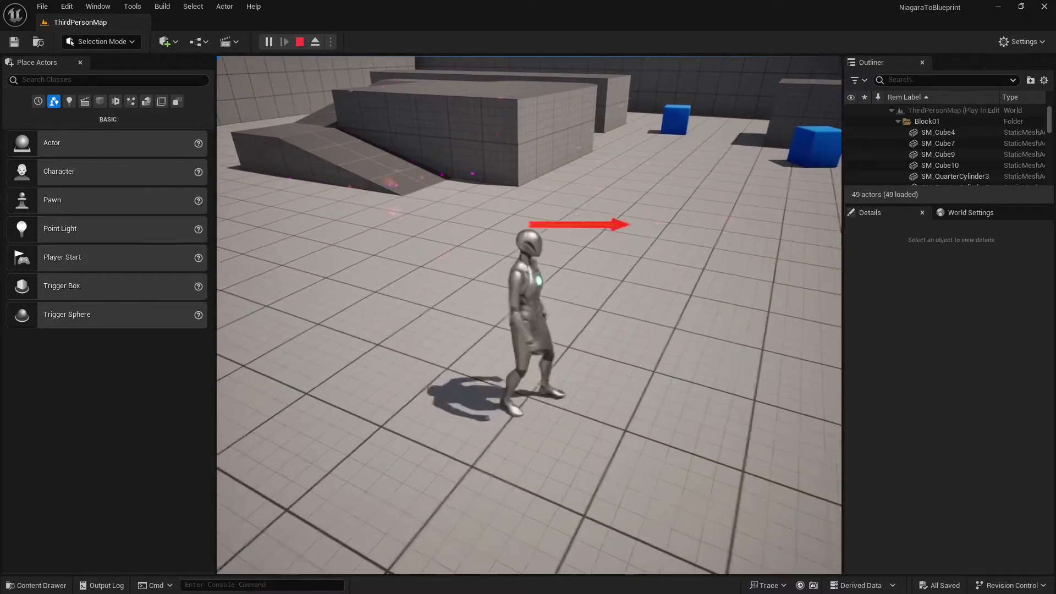
key("s")
key("d")
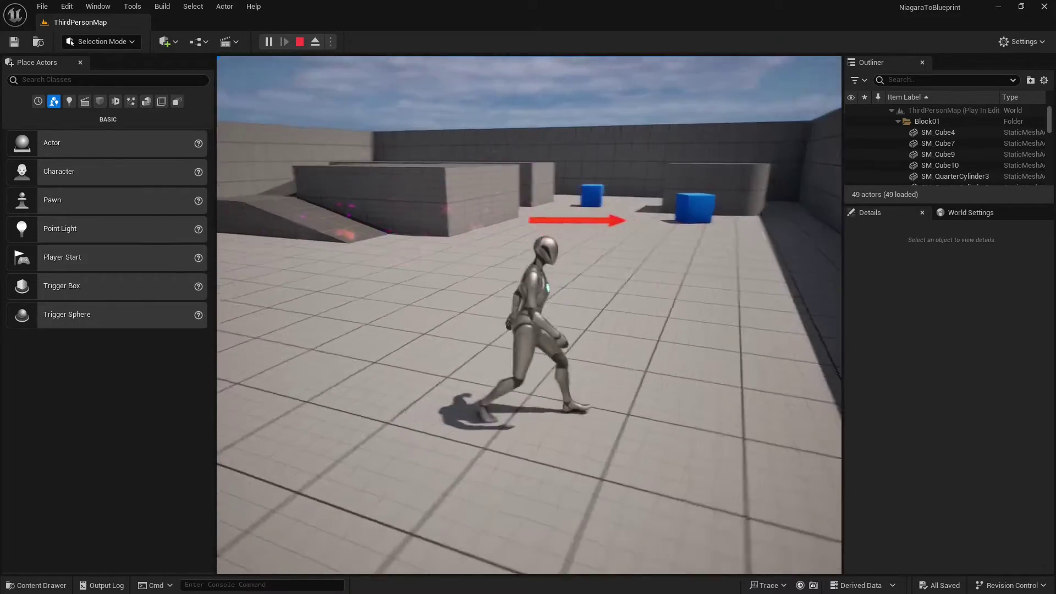
key("a")
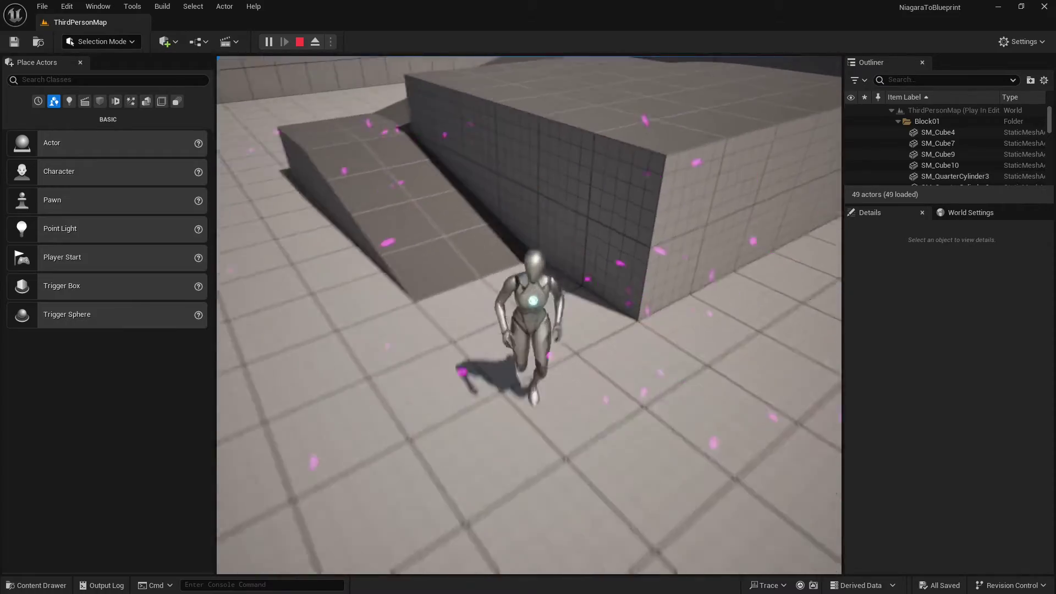
key("w")
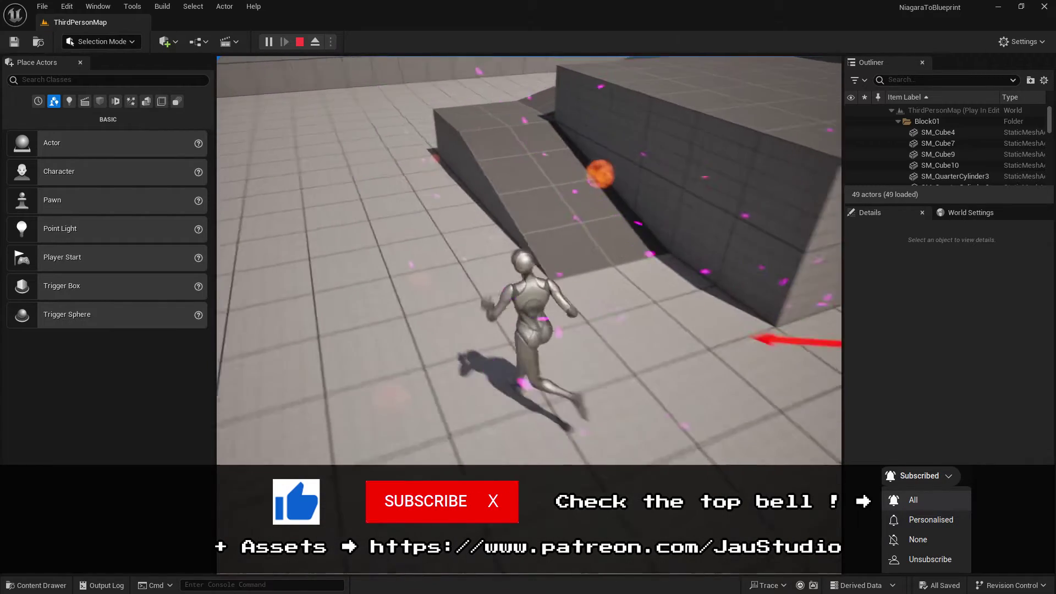
key("s")
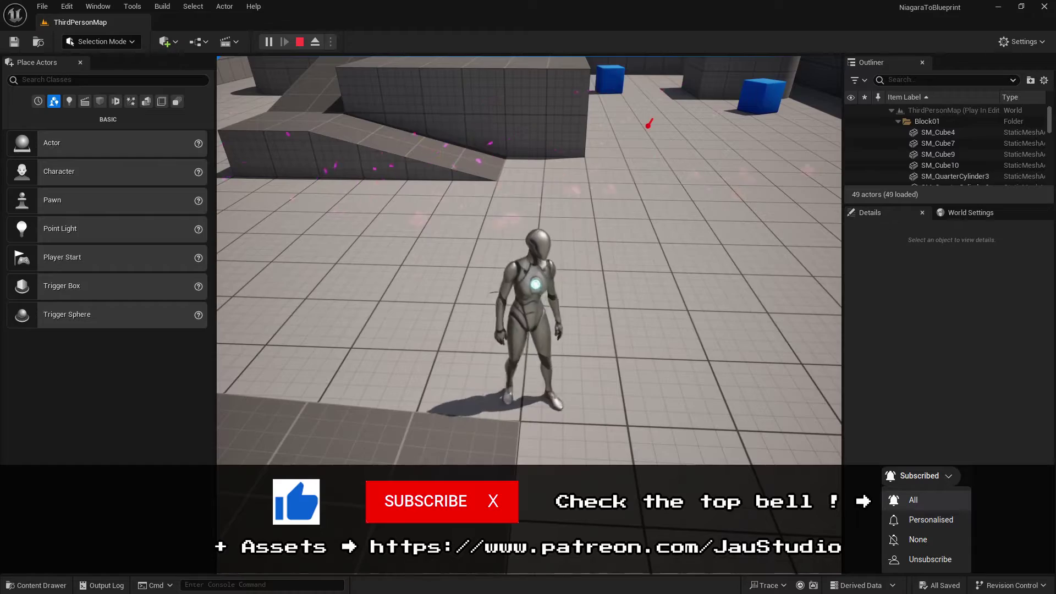
key("d")
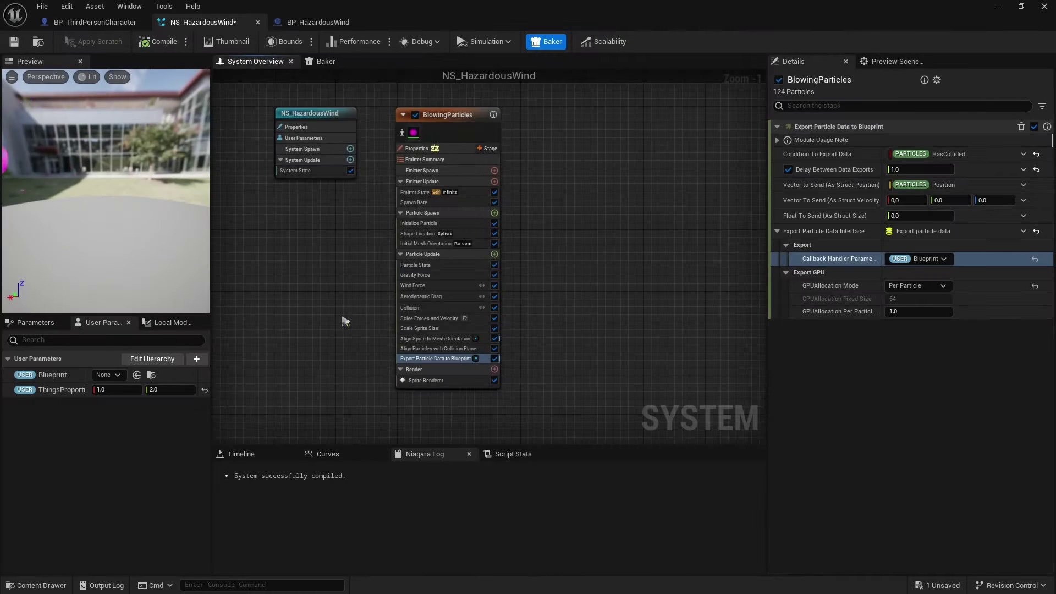
- Select the BlowingParticles emitter and view the Blowing Particles template in the emitter library without adding an emitter
right_click_drag(358, 300, 449, 290)
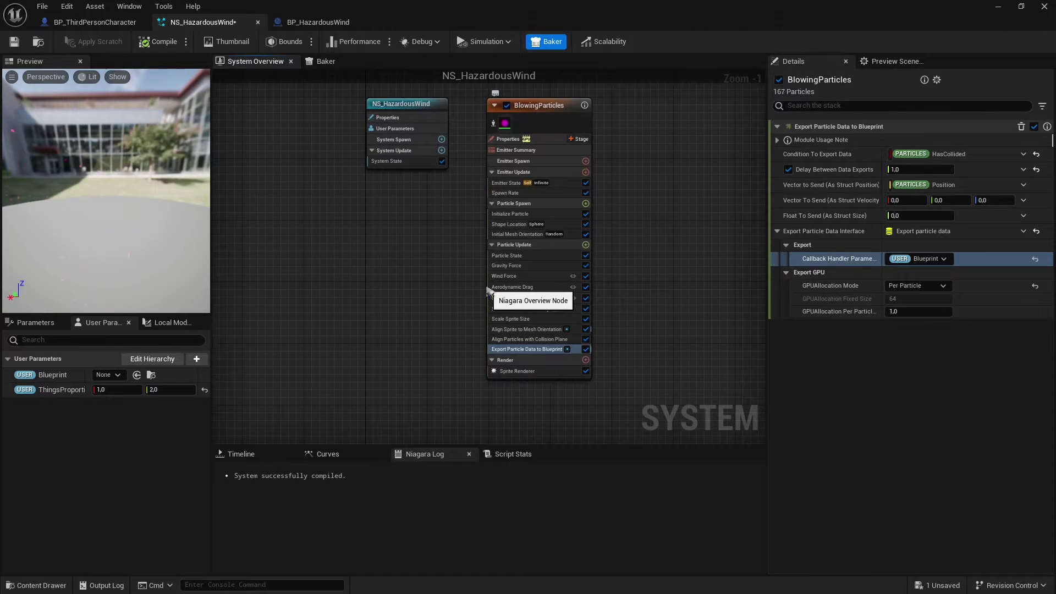
right_click_drag(407, 267, 423, 281)
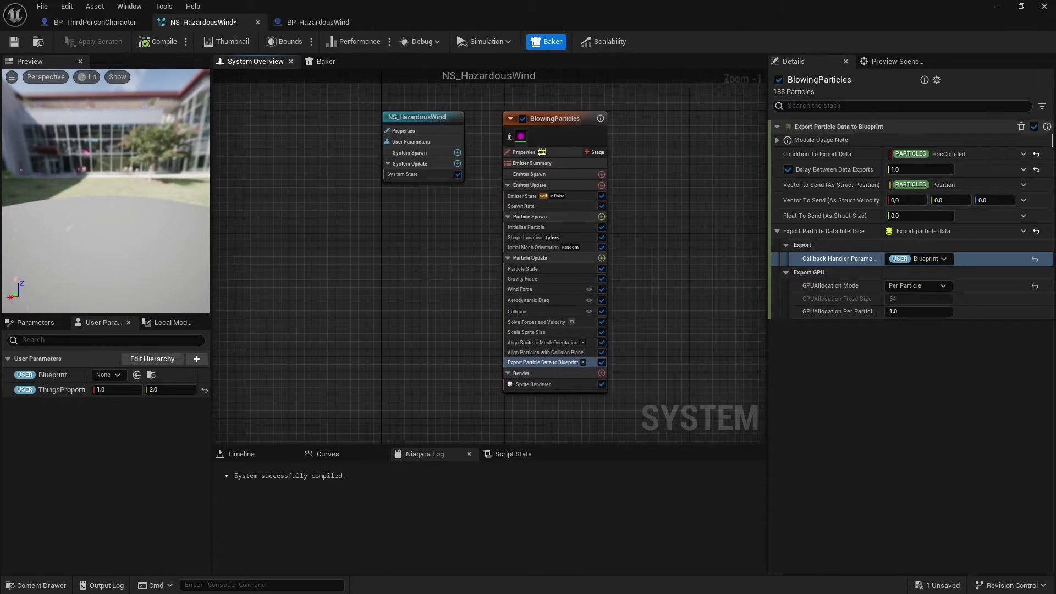
left_click(581, 124)
right_click_drag(690, 288, 575, 287)
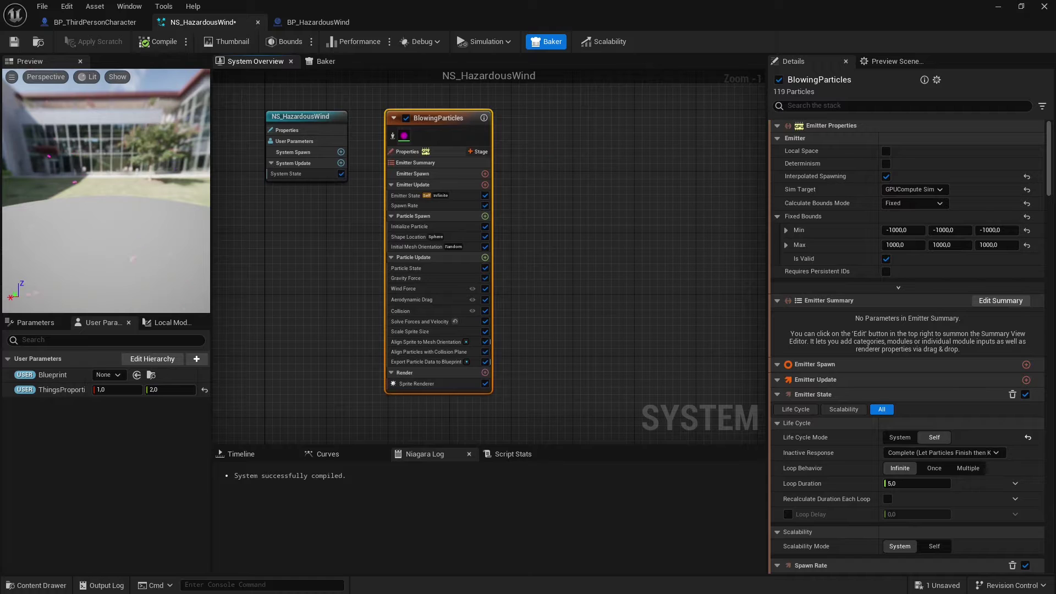
right_click(542, 155)
left_click(558, 169)
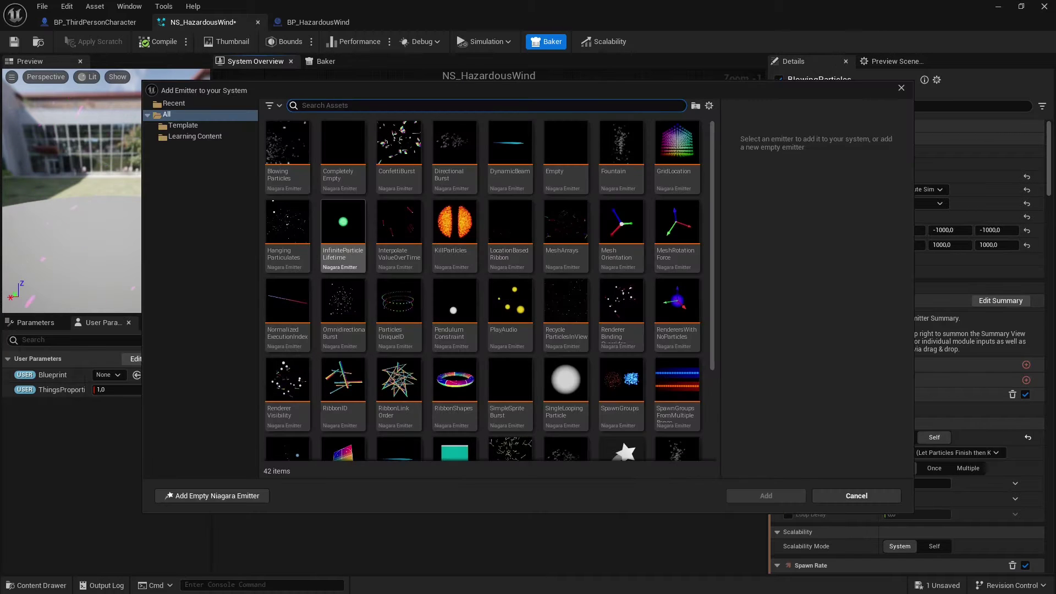
mouse_move(298, 185)
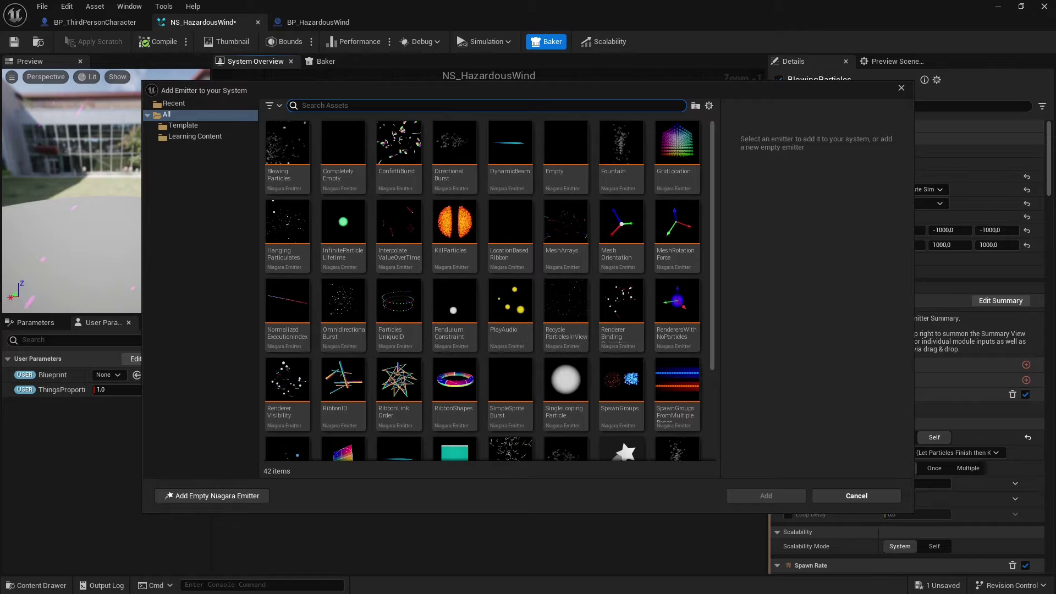
left_click(856, 496)
right_click_drag(706, 296, 706, 297)
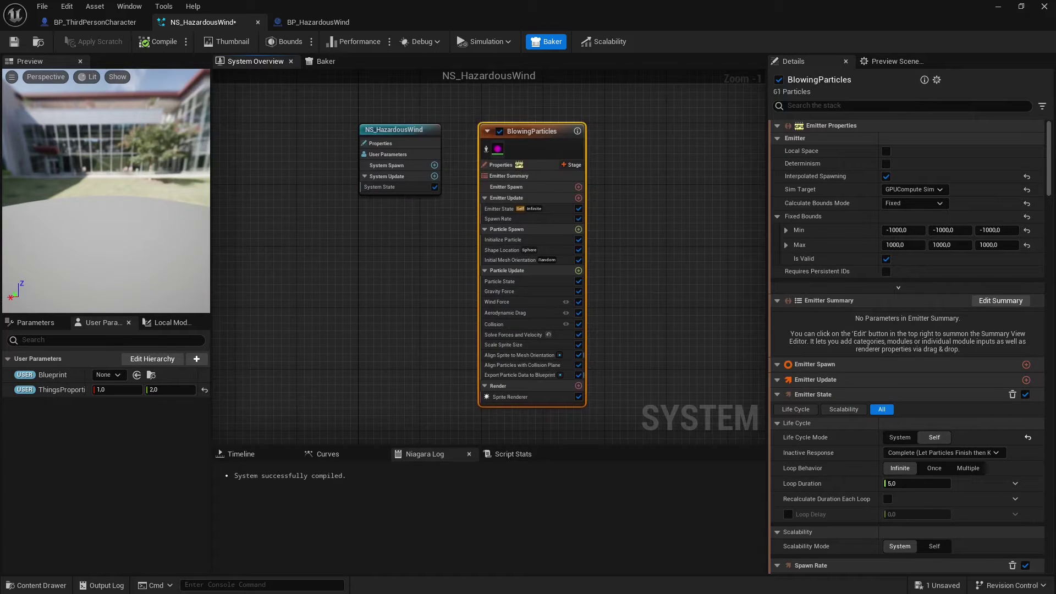
- Search for the Collision module among the modules available for the BlowingParticles emitter's Particle Update stage
scroll(654, 333, "up", 1)
left_click(482, 323)
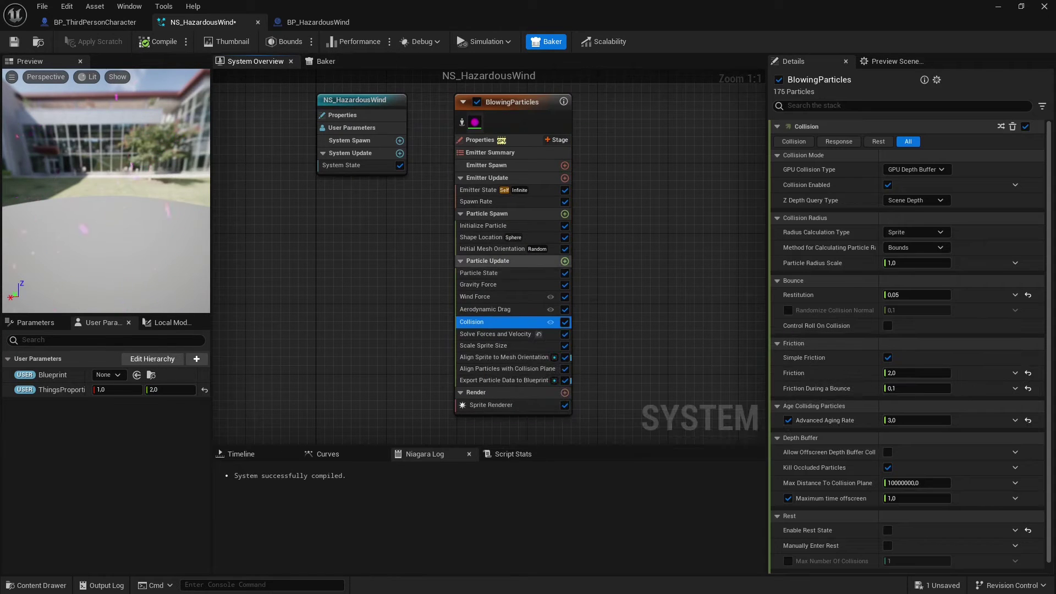
left_click(533, 260)
left_click(564, 261)
type("collis")
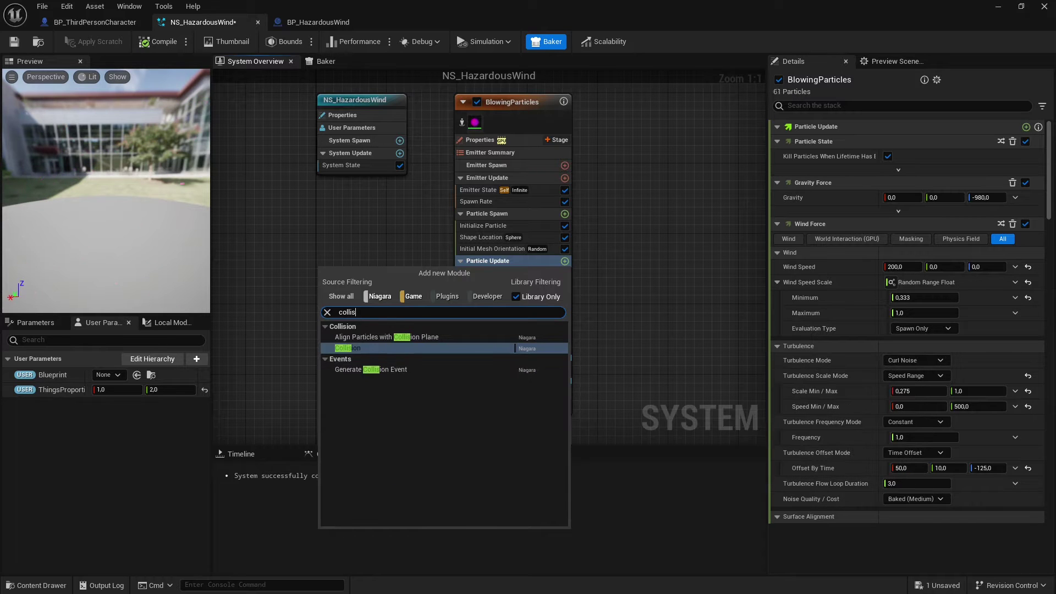
left_click(352, 348)
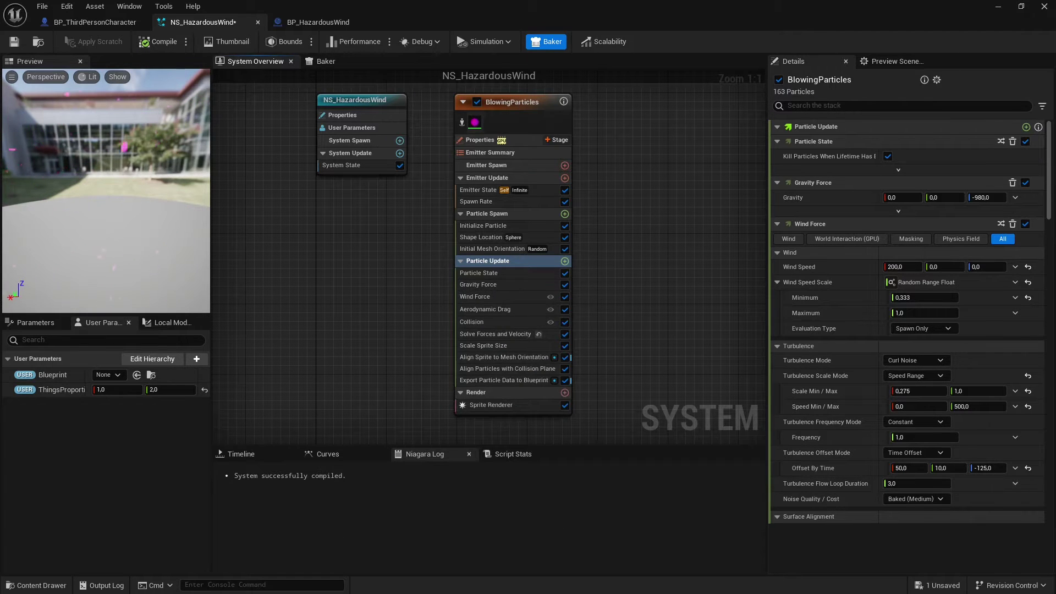
- Review the Collision module's settings and its available GPU Collision Type options, keeping GPU Depth Buffer
left_click(478, 321)
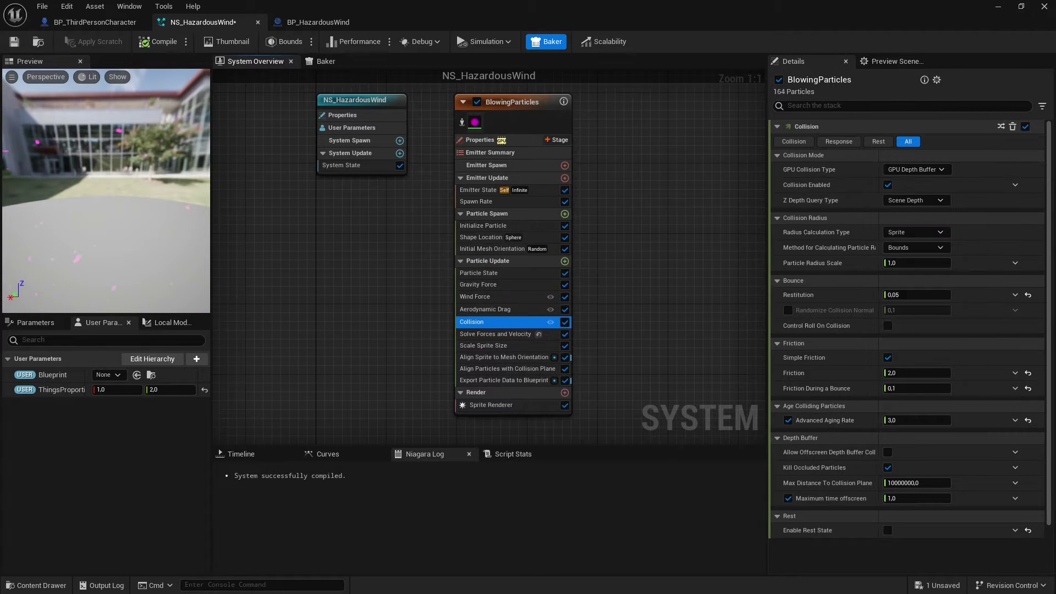
right_click_drag(707, 189, 666, 205)
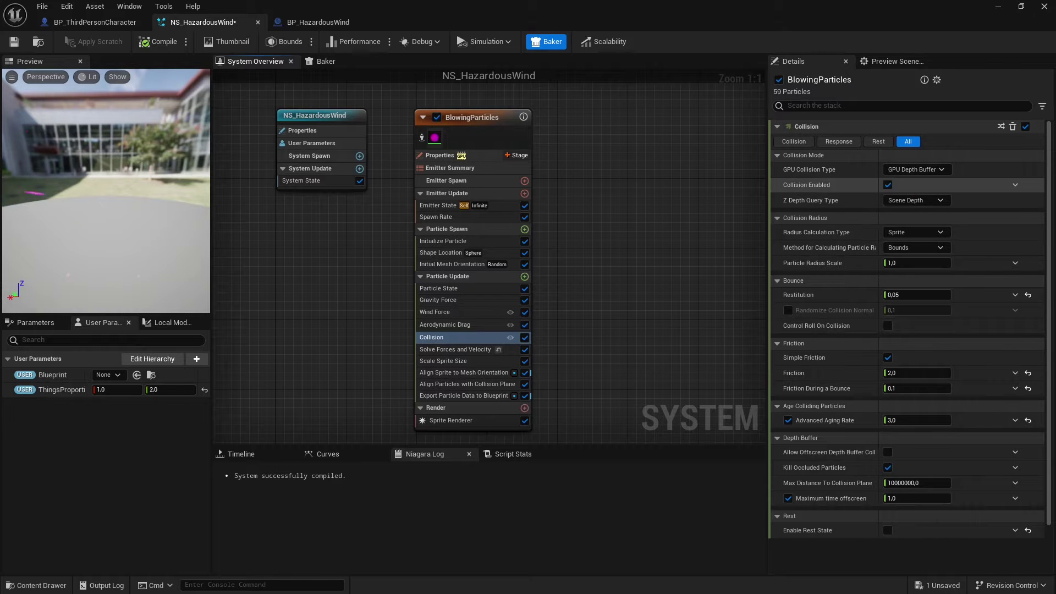
left_click(915, 169)
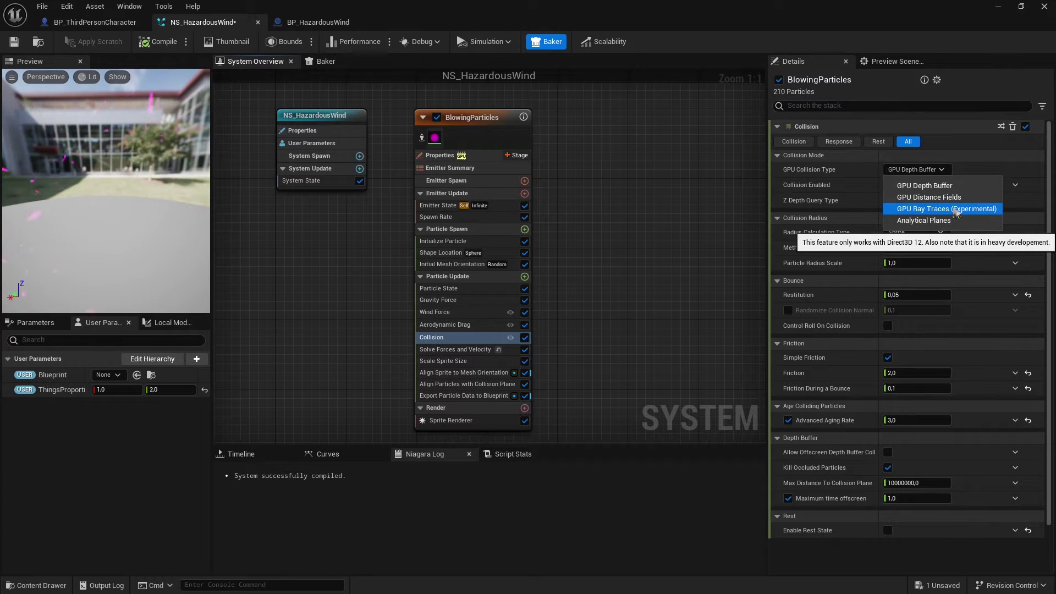
key("Escape")
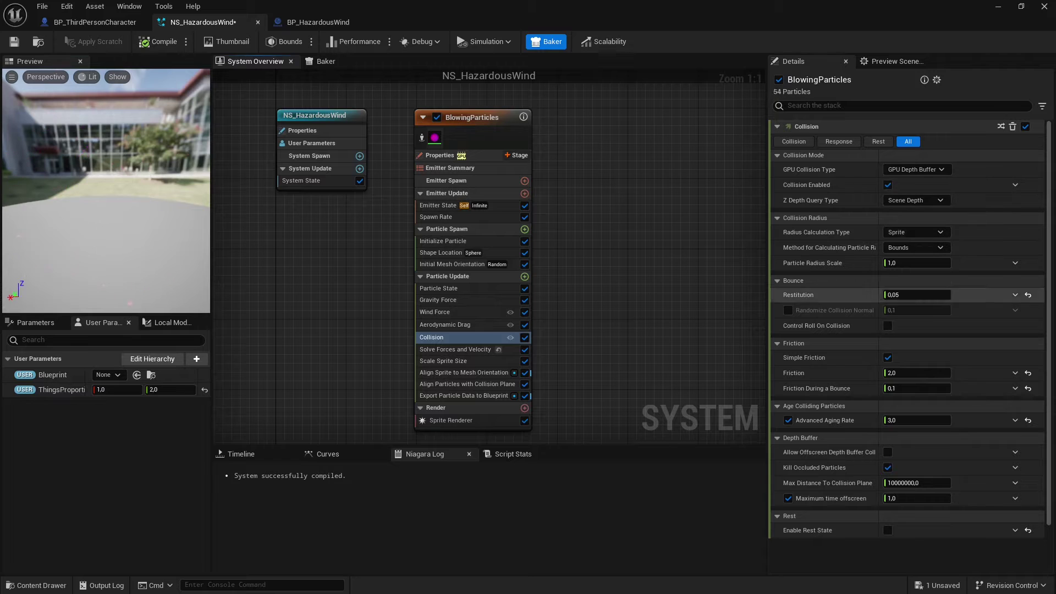
left_click(916, 170)
key("Escape")
- Select the Export Particle Data to Blueprint module in the Particle Update stage and save the Niagara system
right_click_drag(468, 300, 619, 255)
key("Escape")
right_click_drag(456, 401, 556, 330)
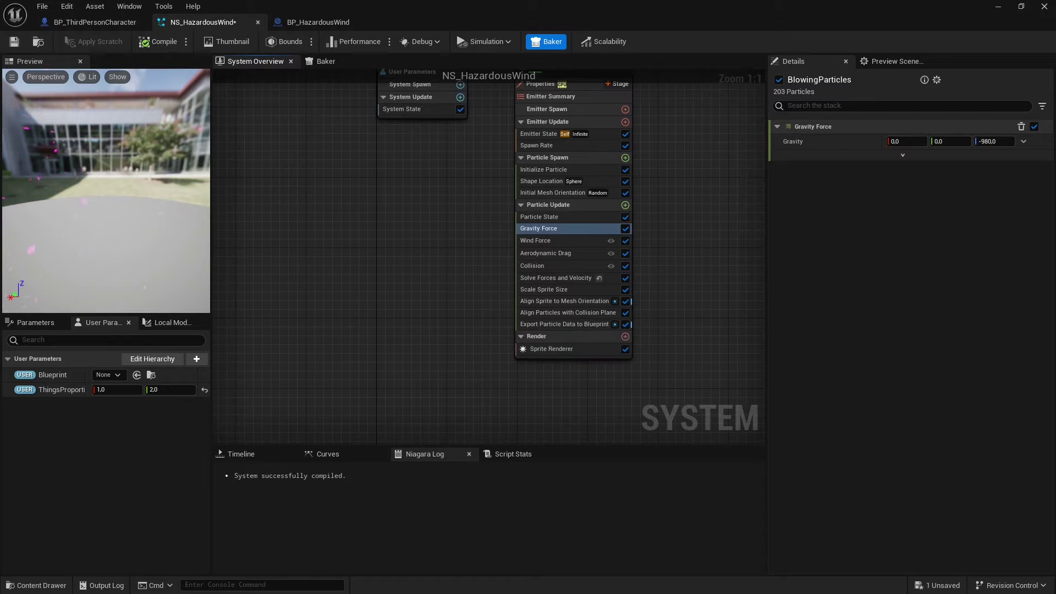
left_click(557, 324)
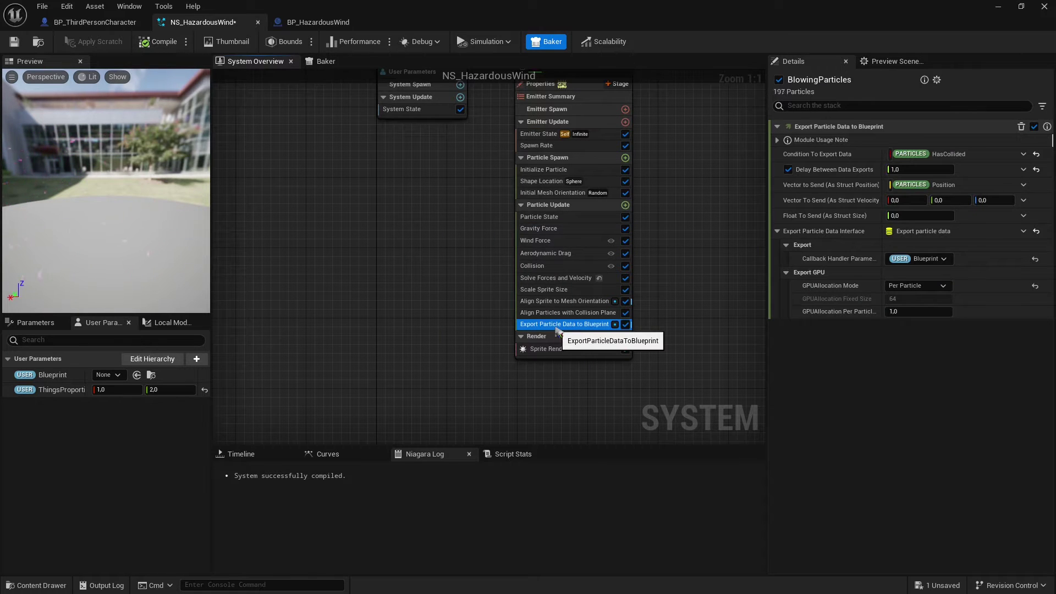
key("ctrl+s")
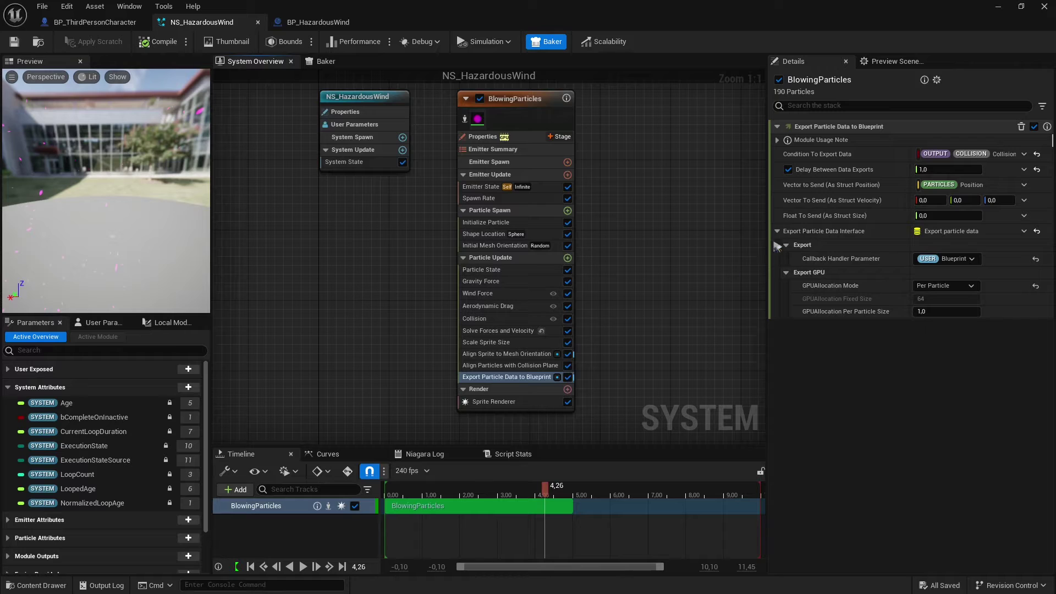
- Set the export module's Condition To Export Data to the Particles HasCollided parameter
mouse_move(967, 189)
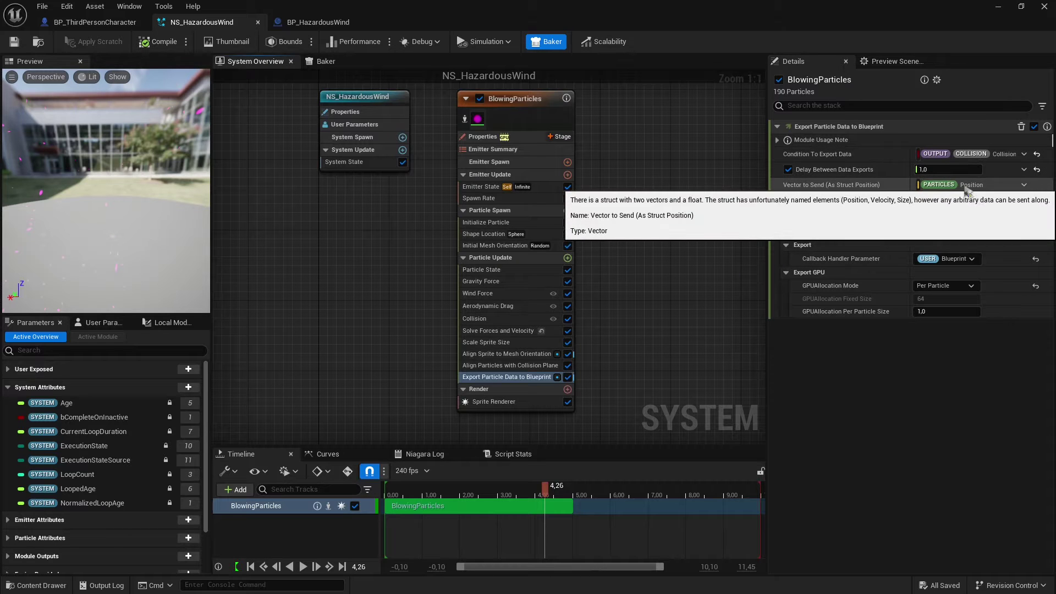
left_click(1023, 155)
type("colli")
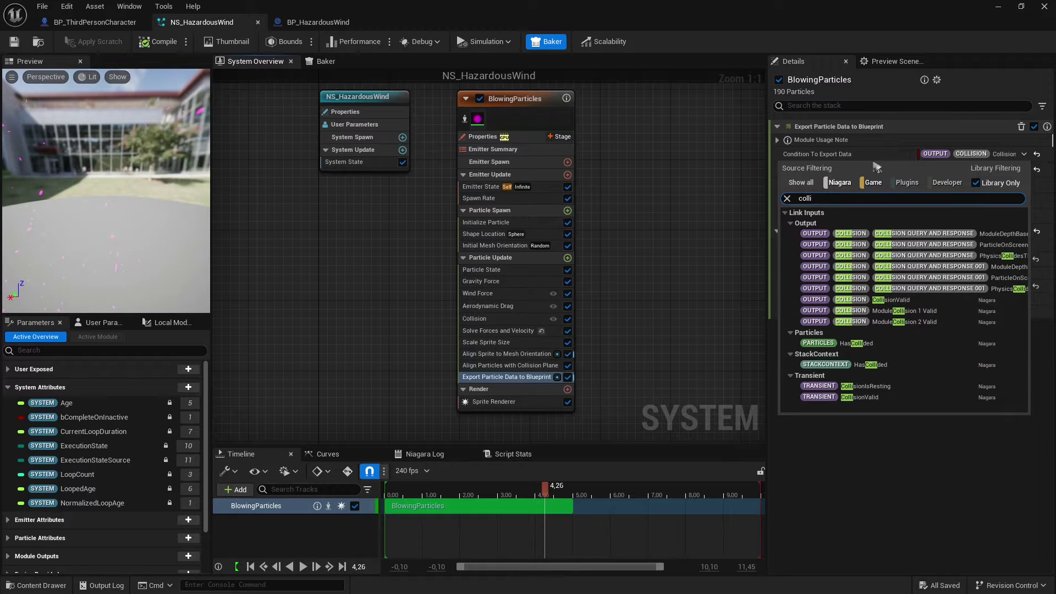
left_click(855, 343)
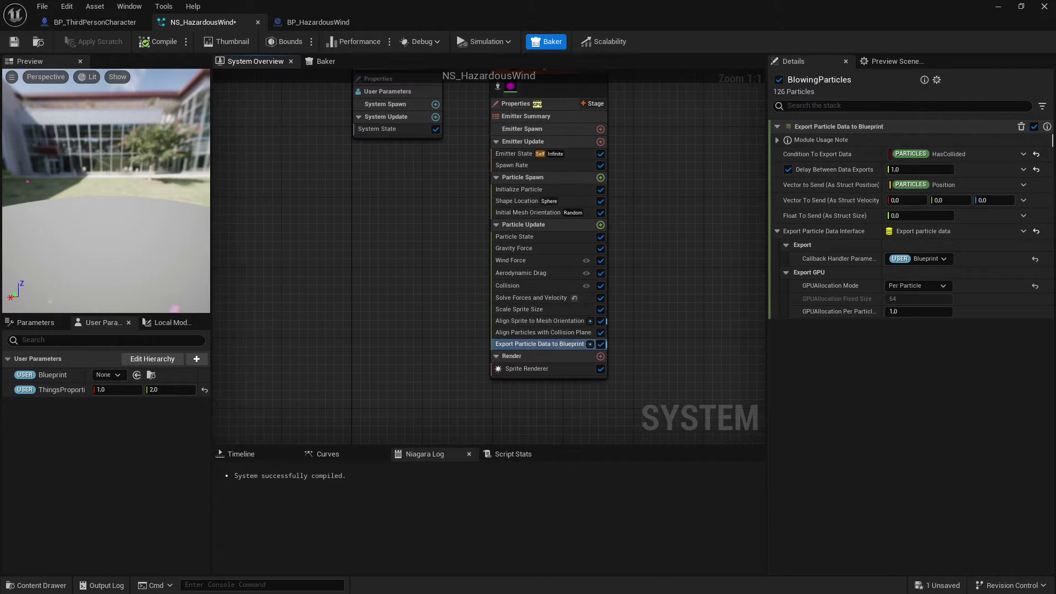
- Expand the usage note of the Export Particle Data to Blueprint module and examine its callback handler settings
left_click(777, 140)
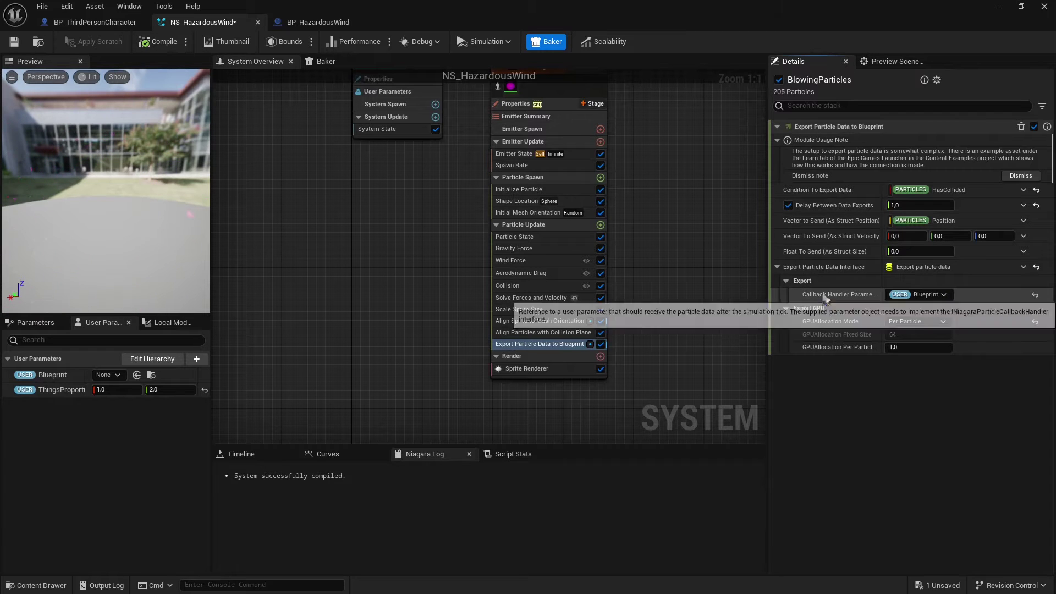
left_click(544, 333)
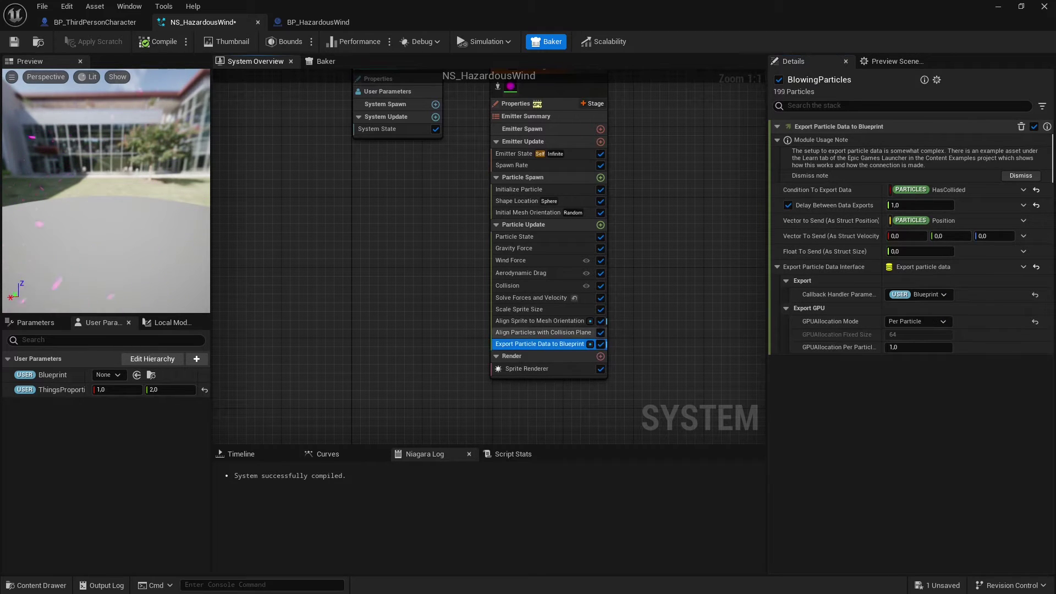
right_click(543, 332)
key("Escape")
right_click_drag(691, 329, 686, 297)
left_click(534, 312)
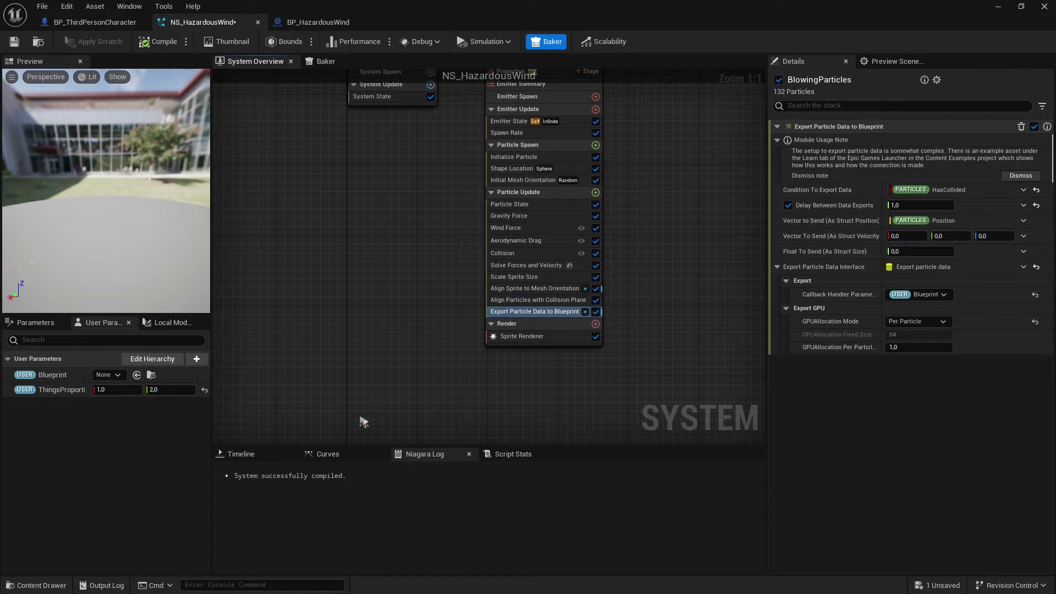
- Locate the User Parameters panel among the editor's available panels and check that it is enabled
left_click(197, 359)
left_click(141, 349)
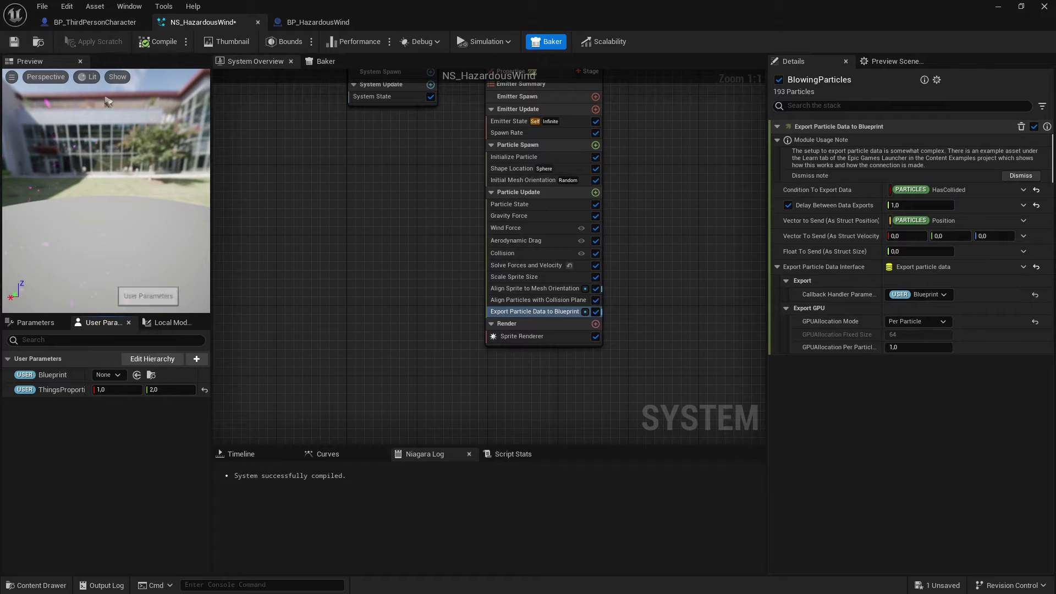
left_click(124, 7)
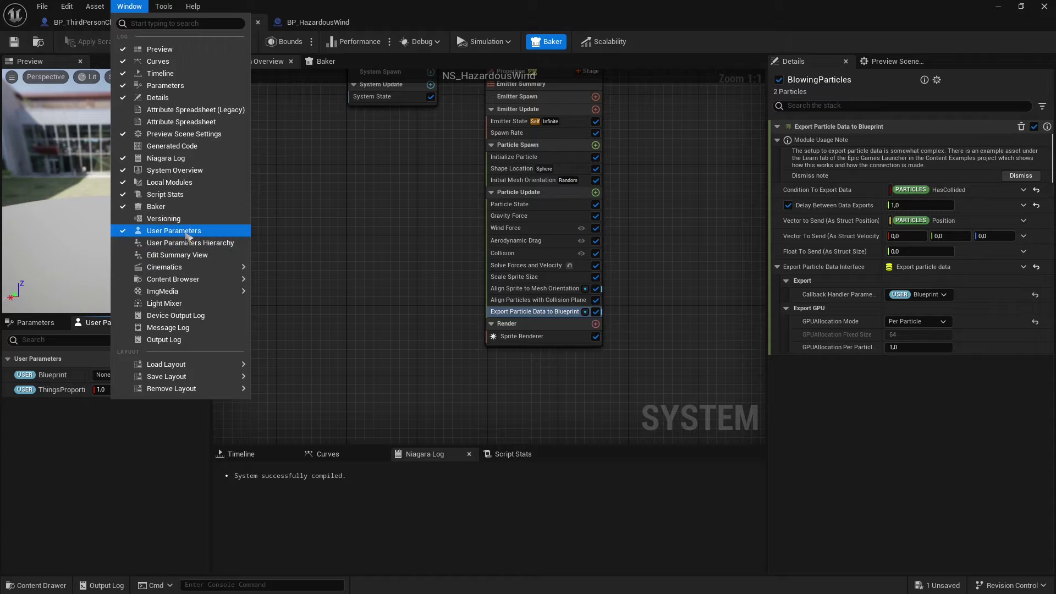
left_click(374, 341)
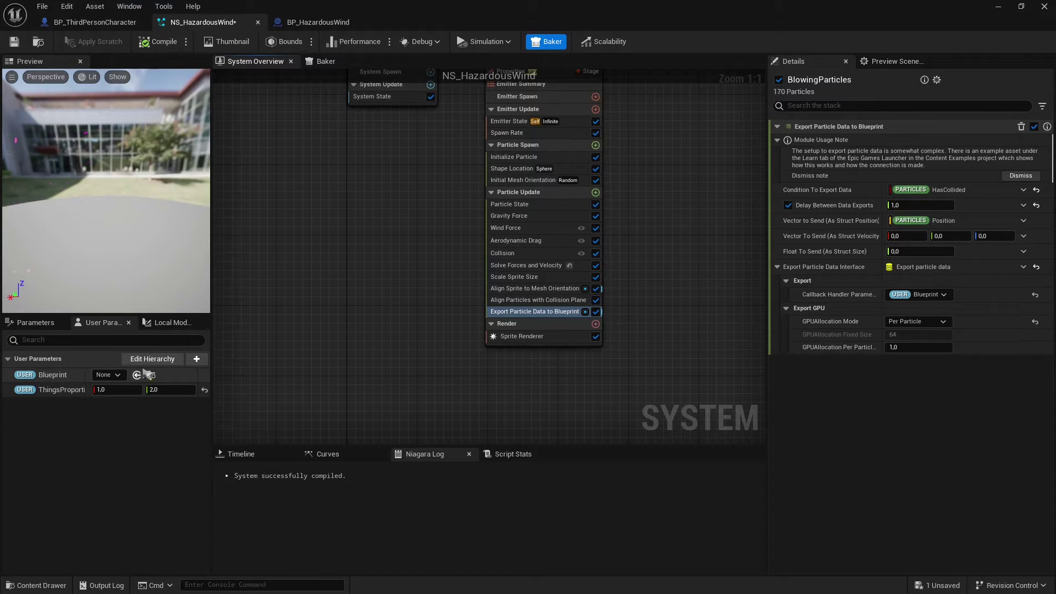
- Try adding a new user parameter from the Object types
left_click(196, 358)
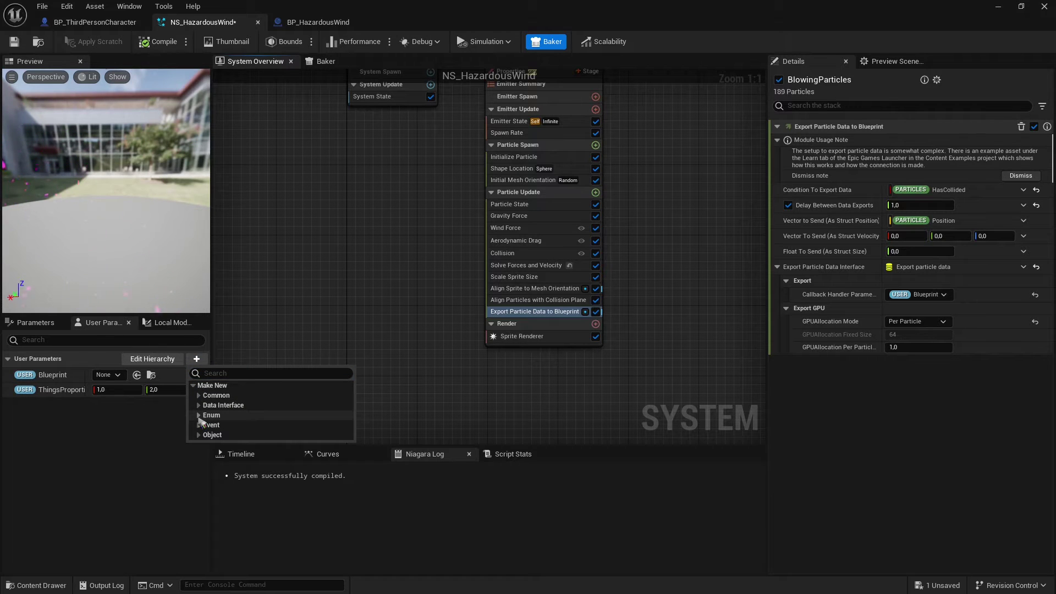
left_click(199, 435)
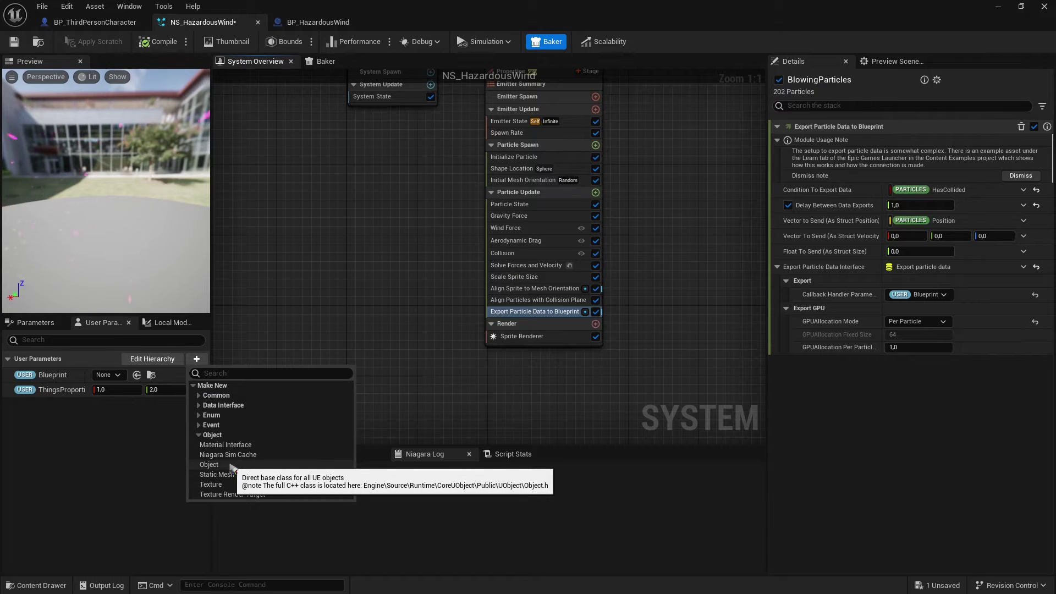
left_click(226, 445)
right_click(61, 406)
left_click(88, 506)
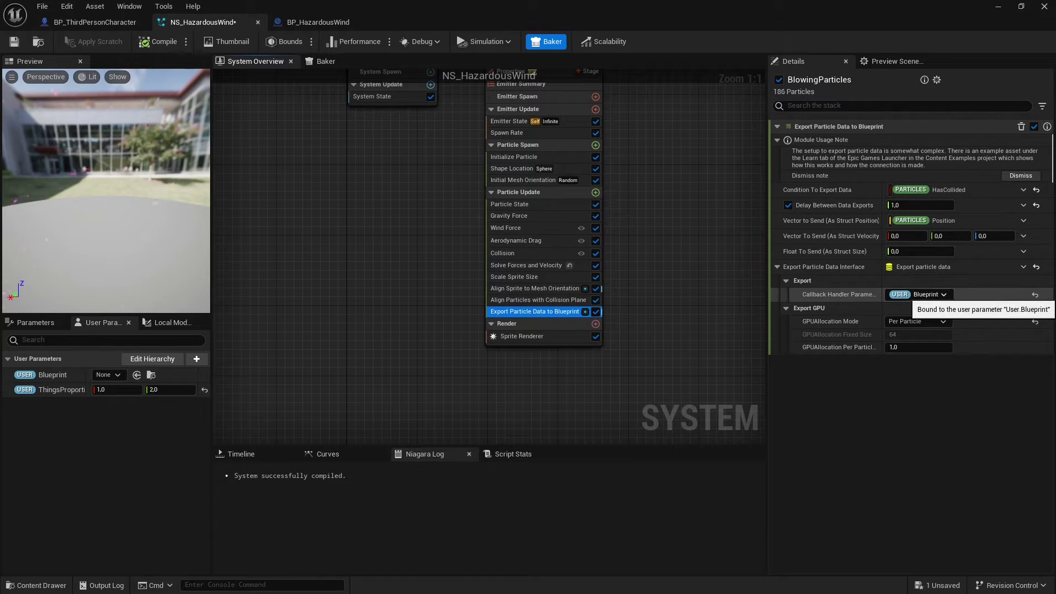
- Reset the export module's Callback Handler Parameter and bind it to the Blueprint user parameter again
left_click(1034, 295)
left_click(925, 295)
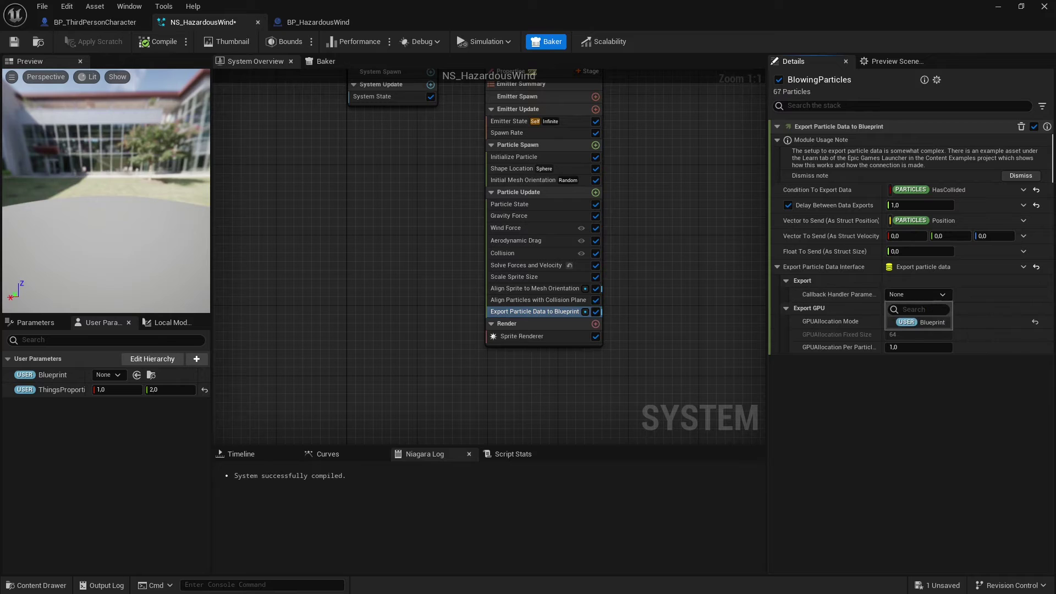
left_click(934, 322)
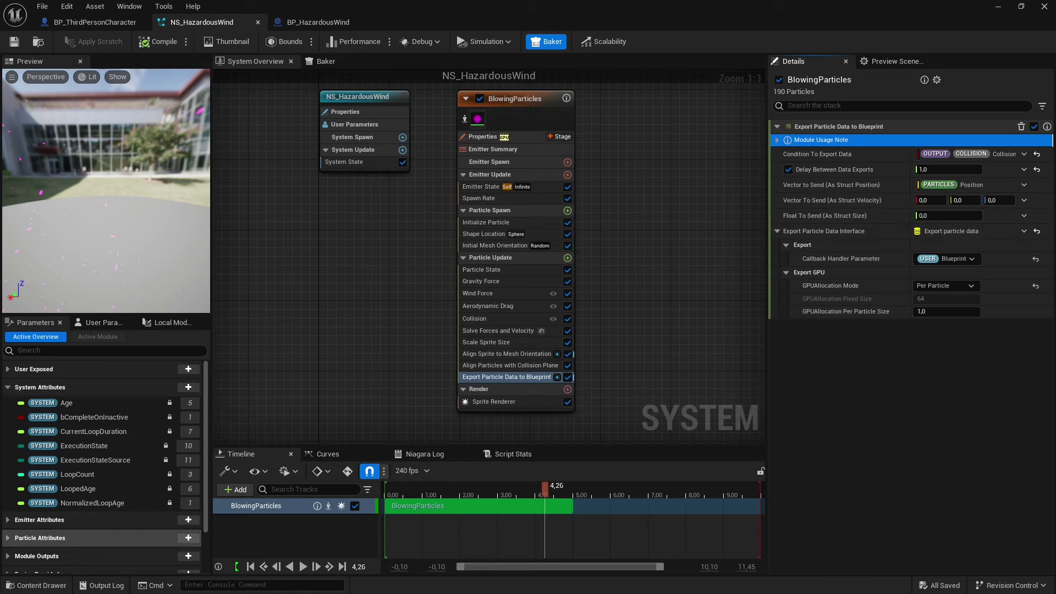
- Set the export module's Vector To Send (As Struct Velocity) to the Particles Presolve Velocity attribute
left_click(9, 540)
scroll(122, 465, "down", 12)
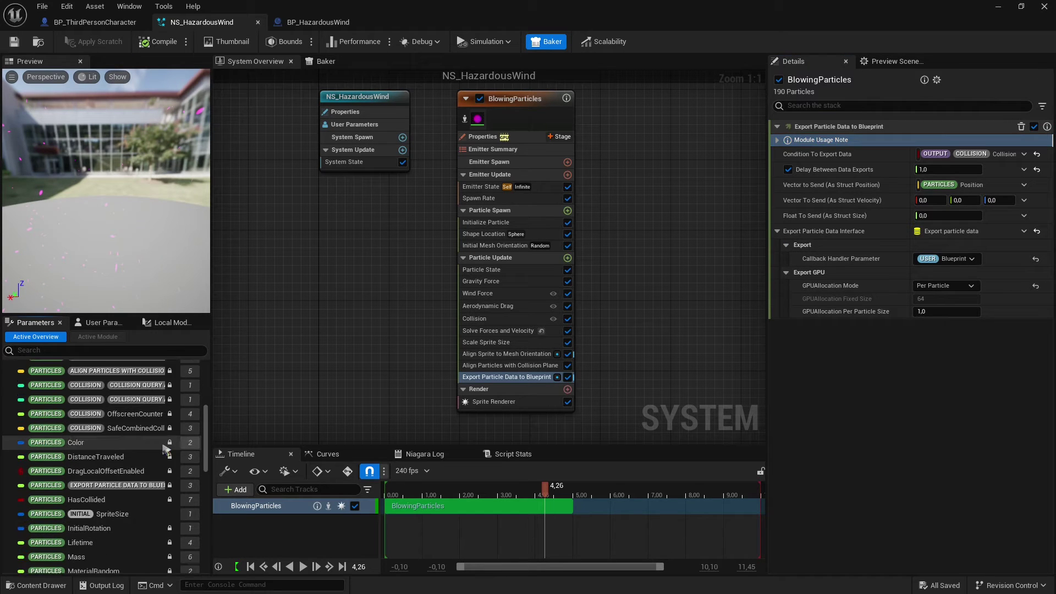
scroll(165, 450, "down", 4)
left_click(116, 549)
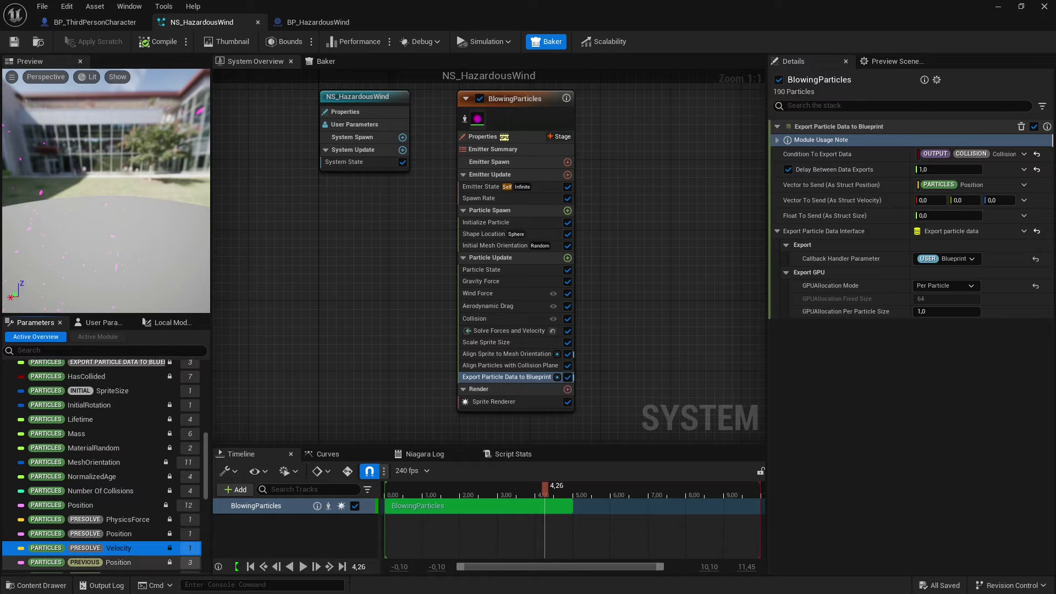
left_click_drag(118, 548, 945, 201)
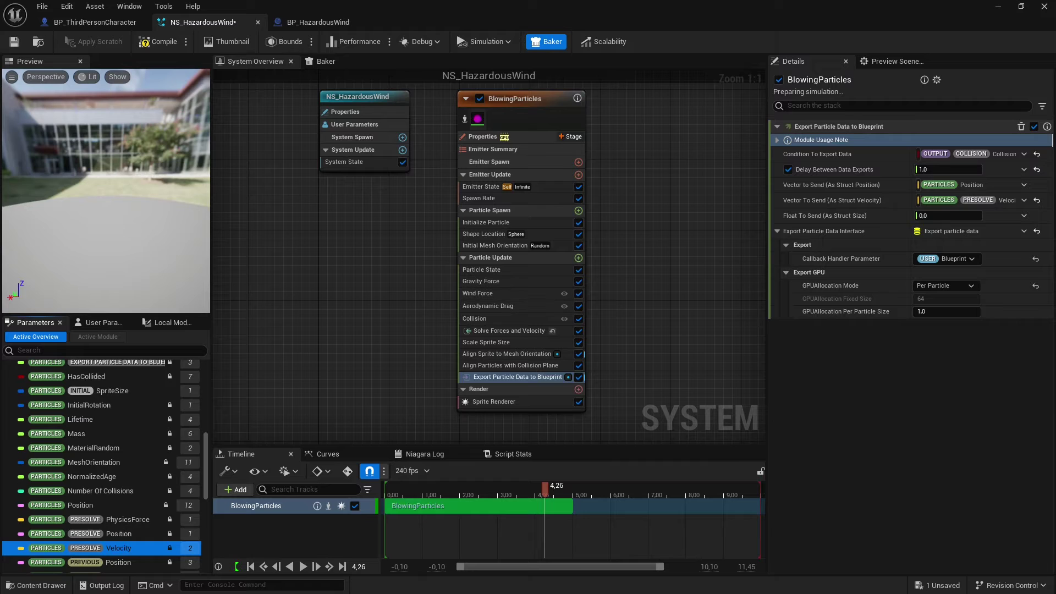
- Set Float To Send (As Struct Size) to the Particles SpriteSize attribute through Make Float from Vector 2d, using channel Y
mouse_move(866, 222)
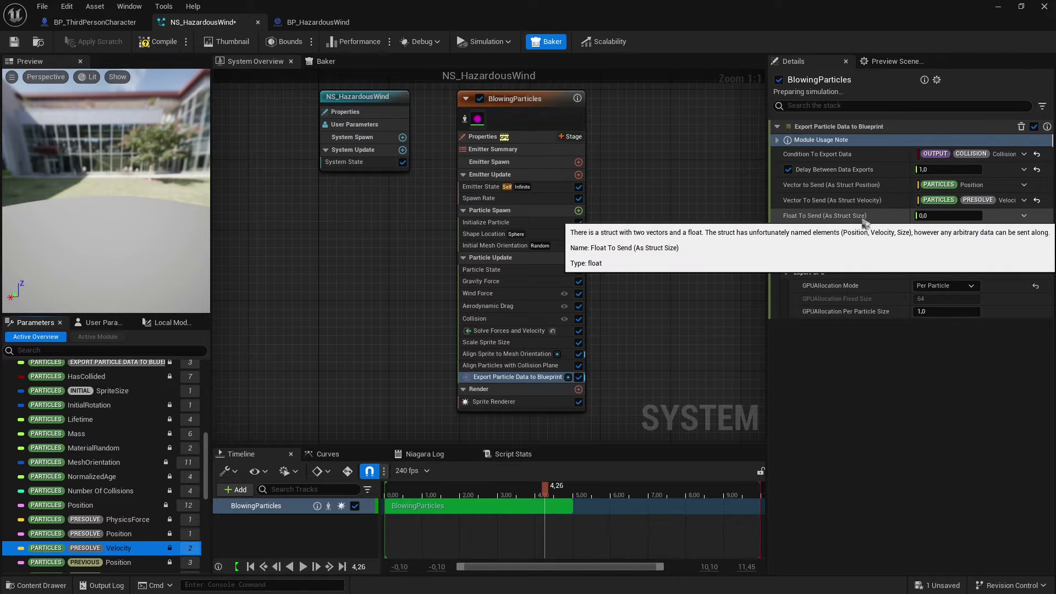
scroll(128, 463, "down", 3)
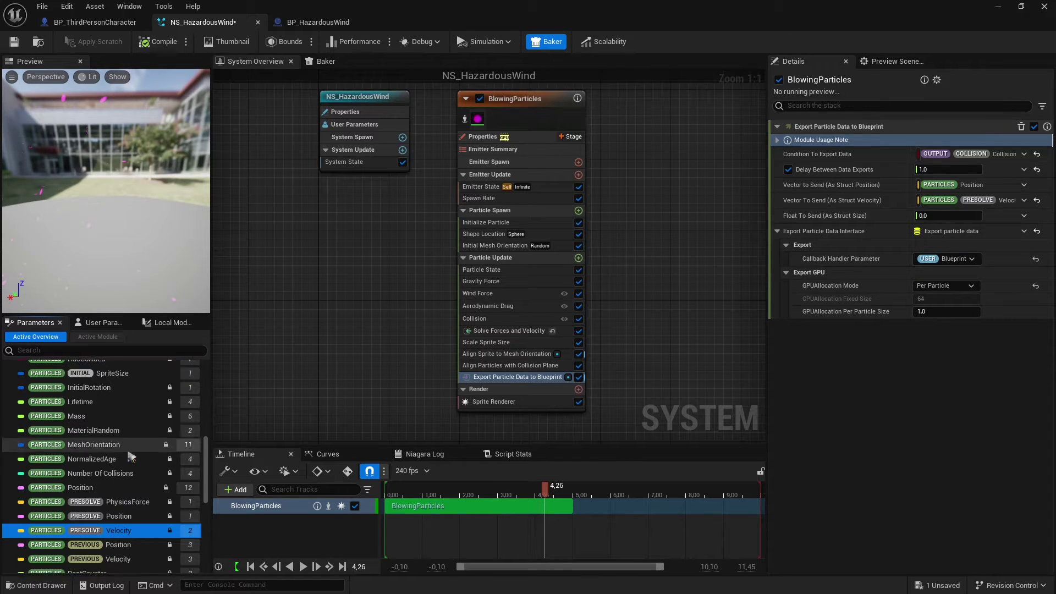
scroll(129, 463, "down", 6)
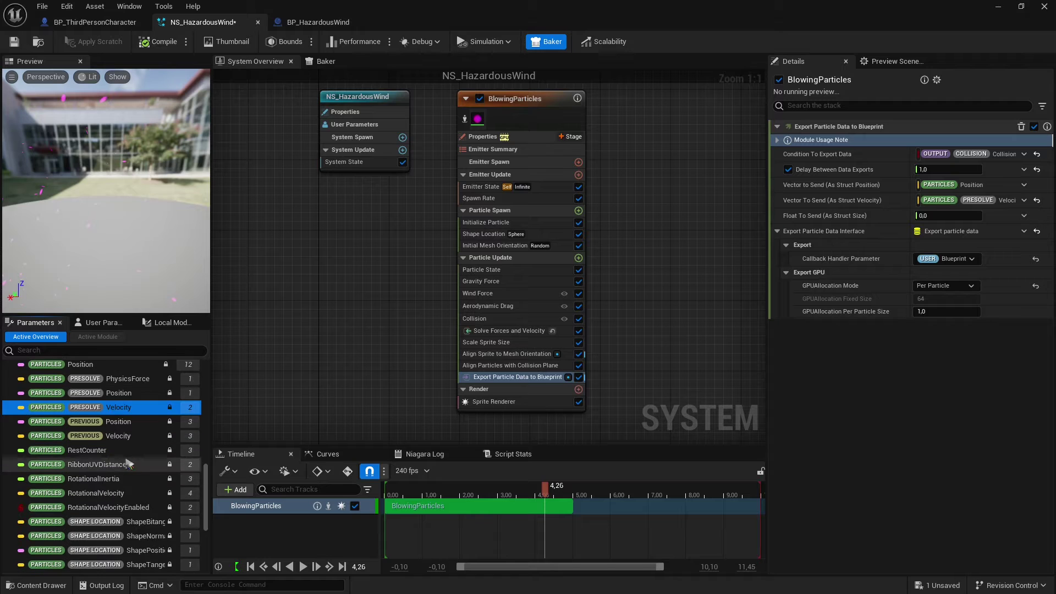
scroll(139, 473, "down", 1)
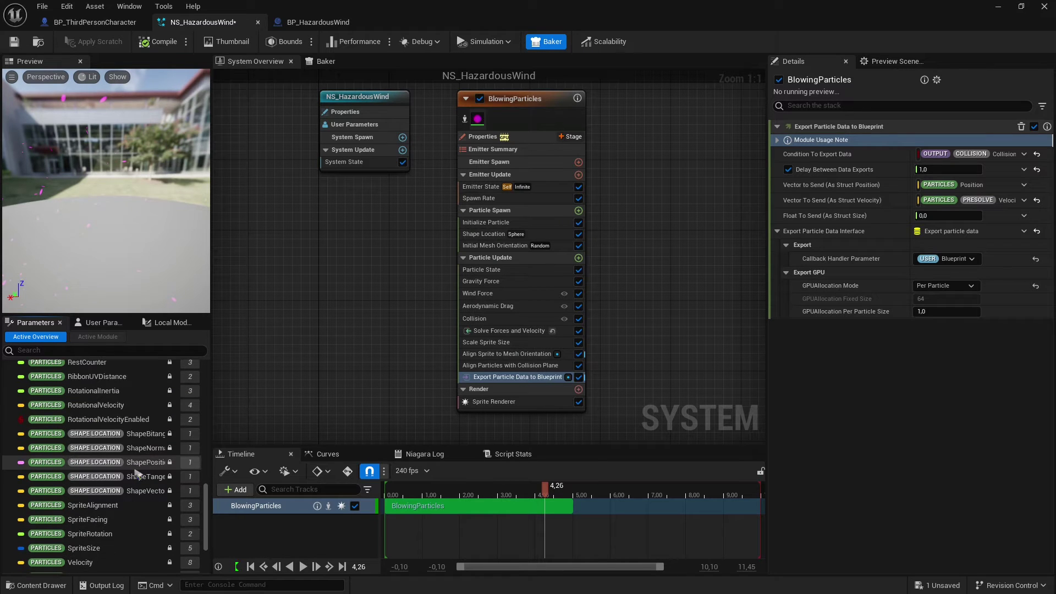
left_click(109, 549)
scroll(109, 549, "down", 2)
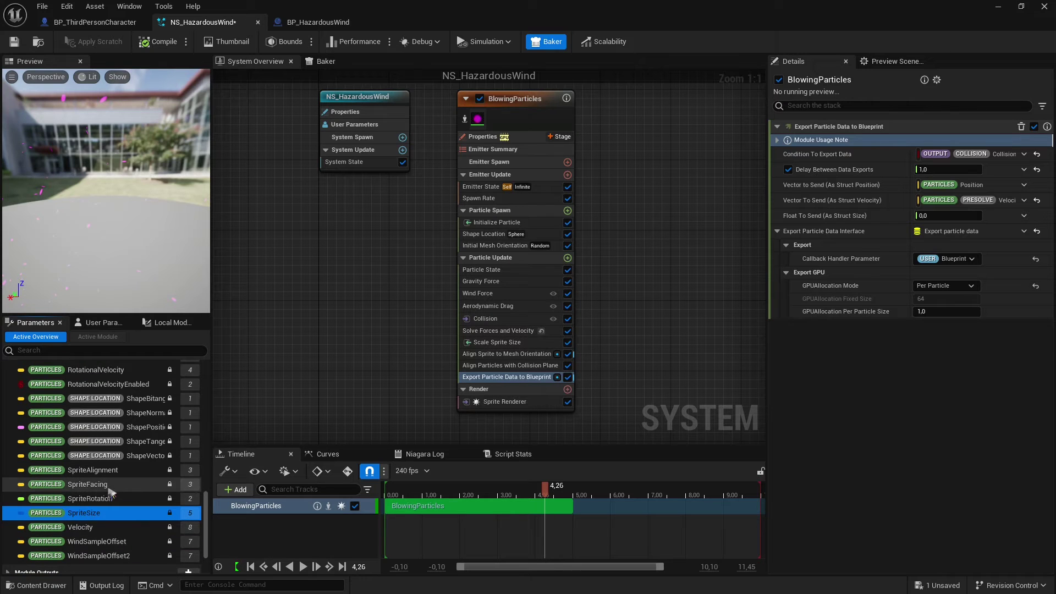
scroll(110, 496, "down", 1)
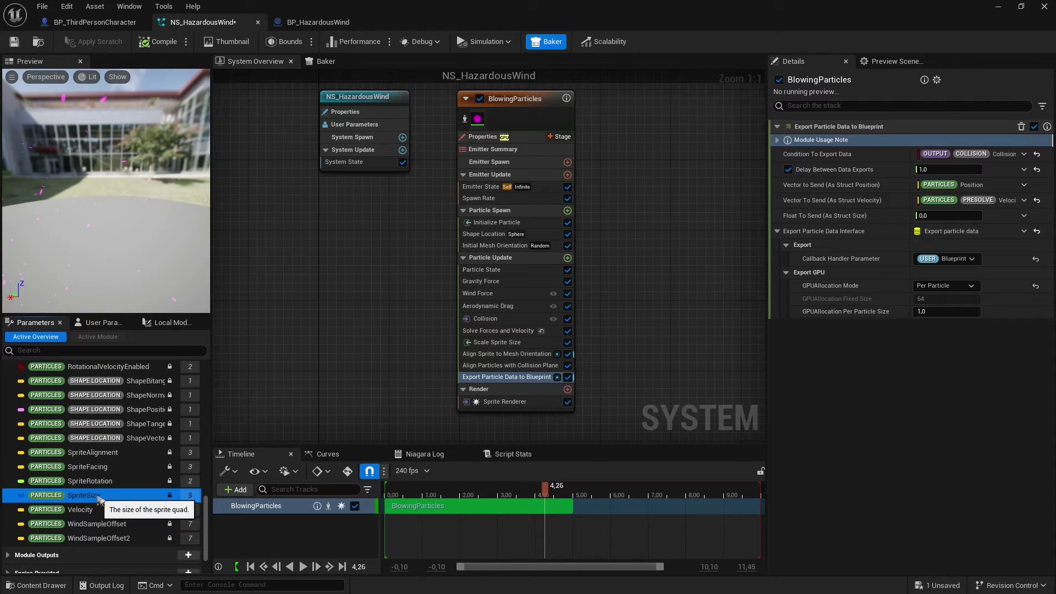
left_click_drag(187, 502, 934, 217)
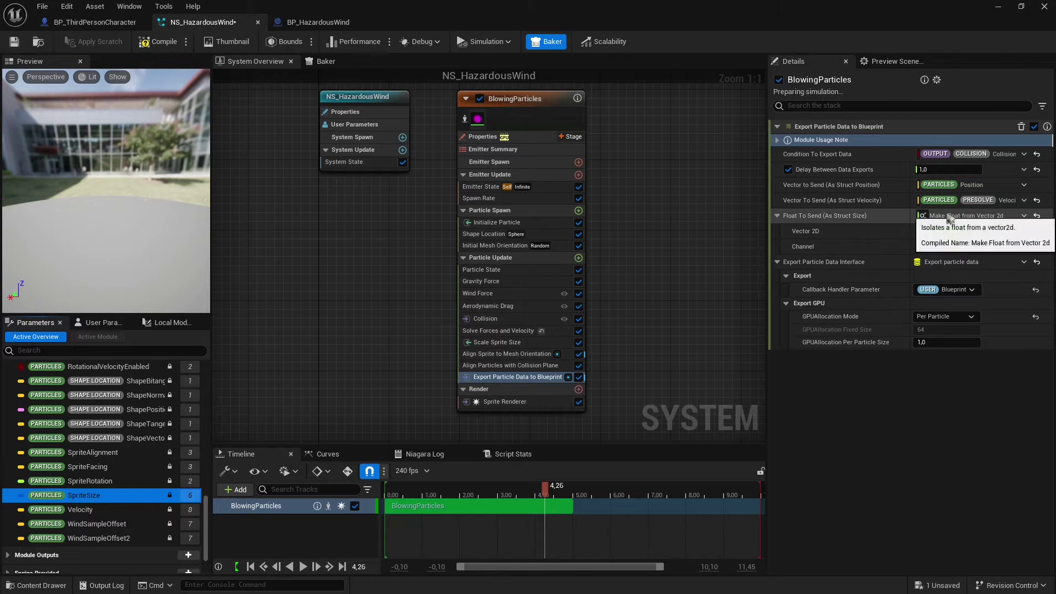
left_click(955, 246)
left_click(938, 274)
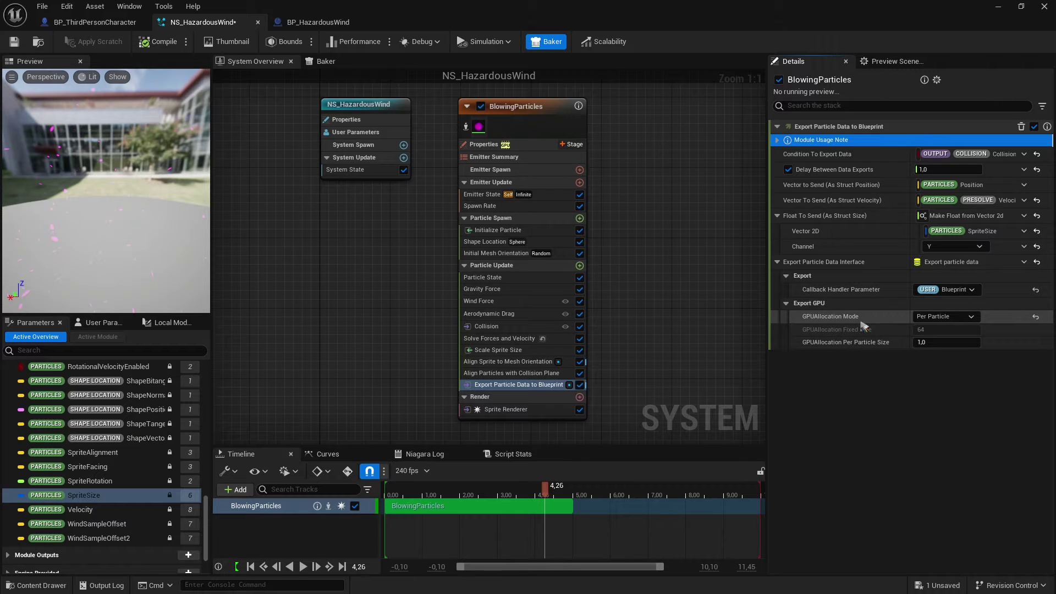
- Switch the export module's GPU Allocation Mode to Fixed Size and back to Per Particle
left_click(943, 317)
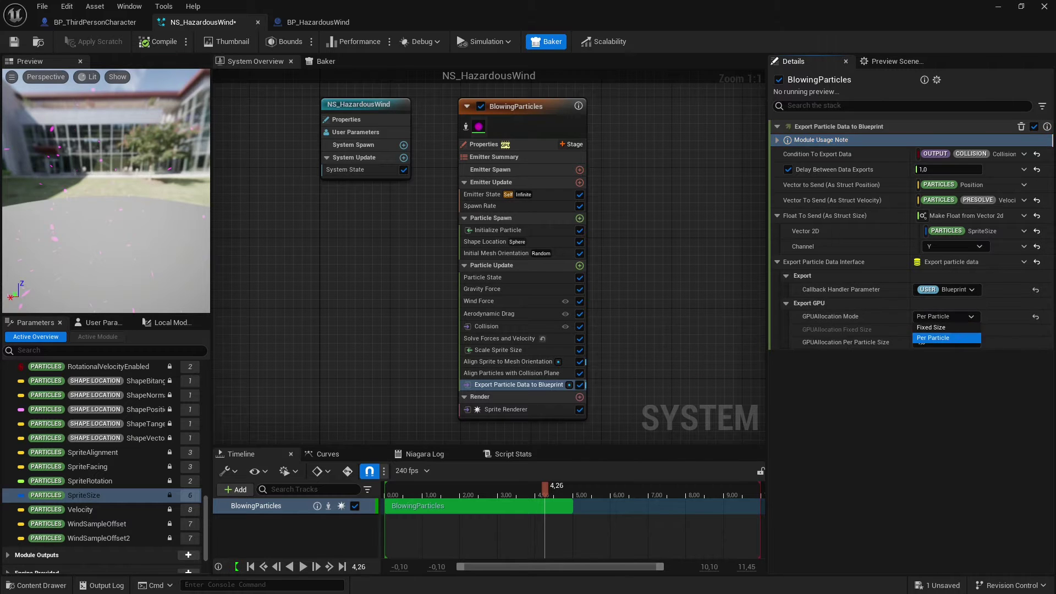
left_click(931, 327)
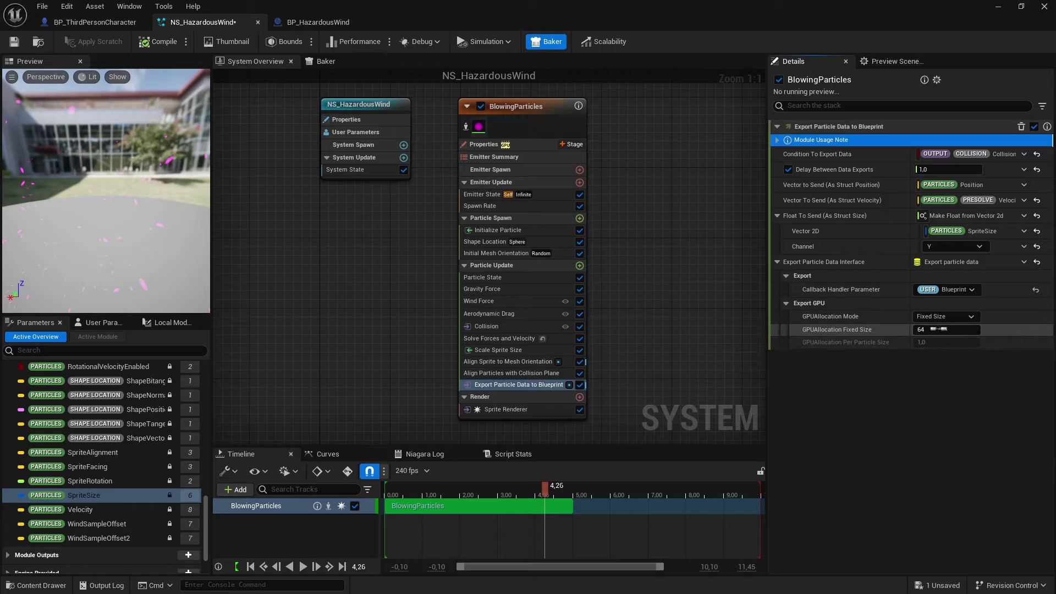
left_click(945, 317)
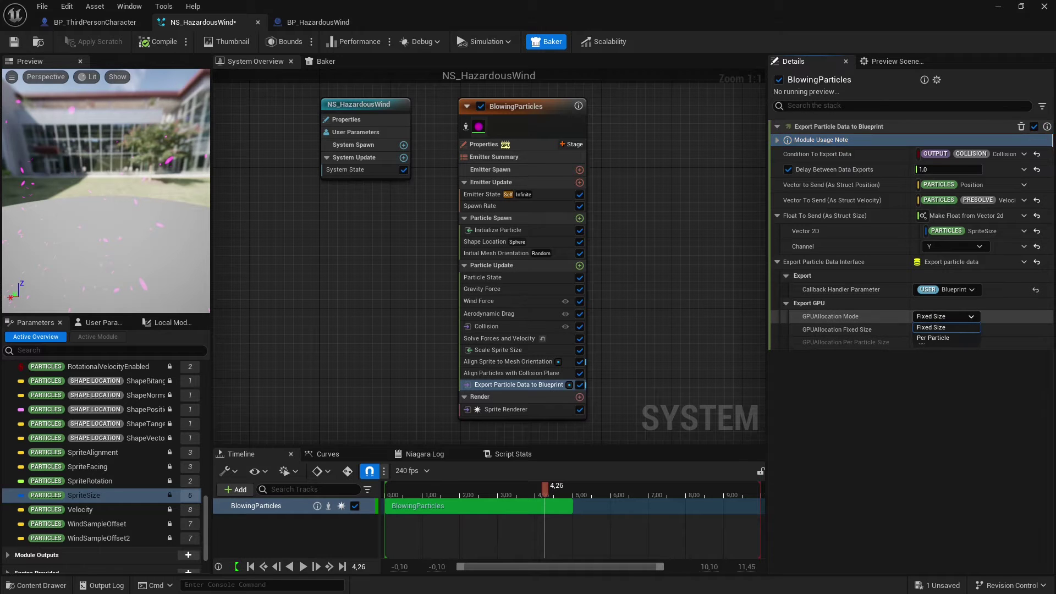
left_click(934, 337)
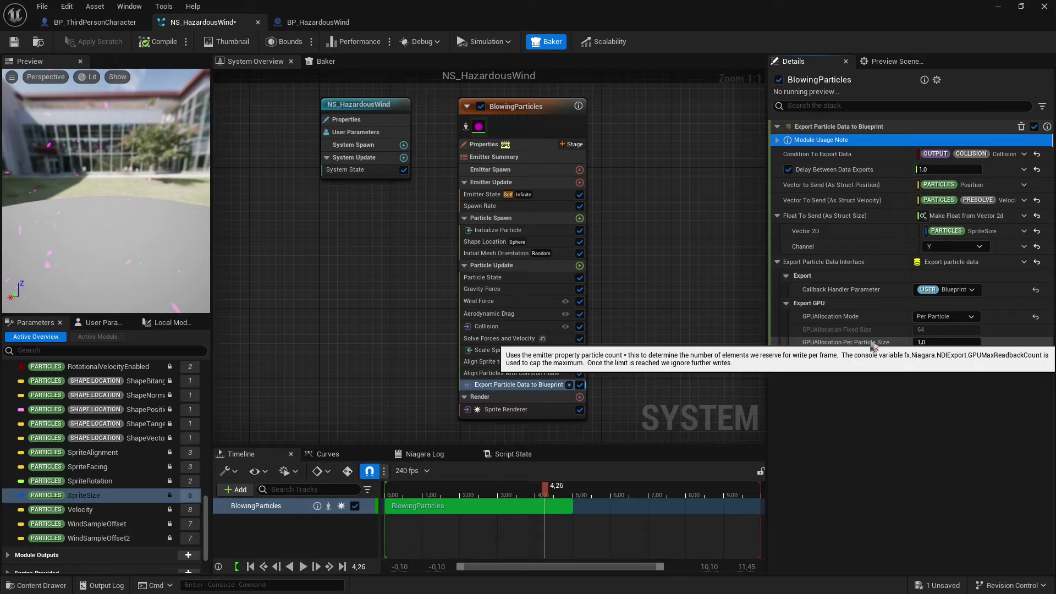
- Open the BP_HazardousWind Blueprint and examine its event graph and NS_HazardousWind component
left_click(317, 22)
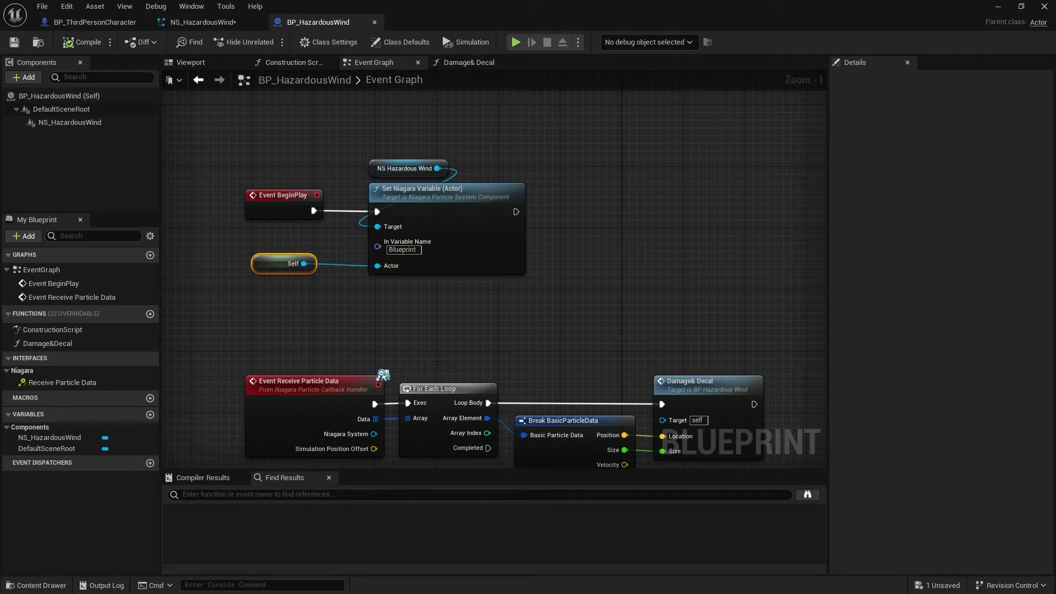
left_click(88, 126)
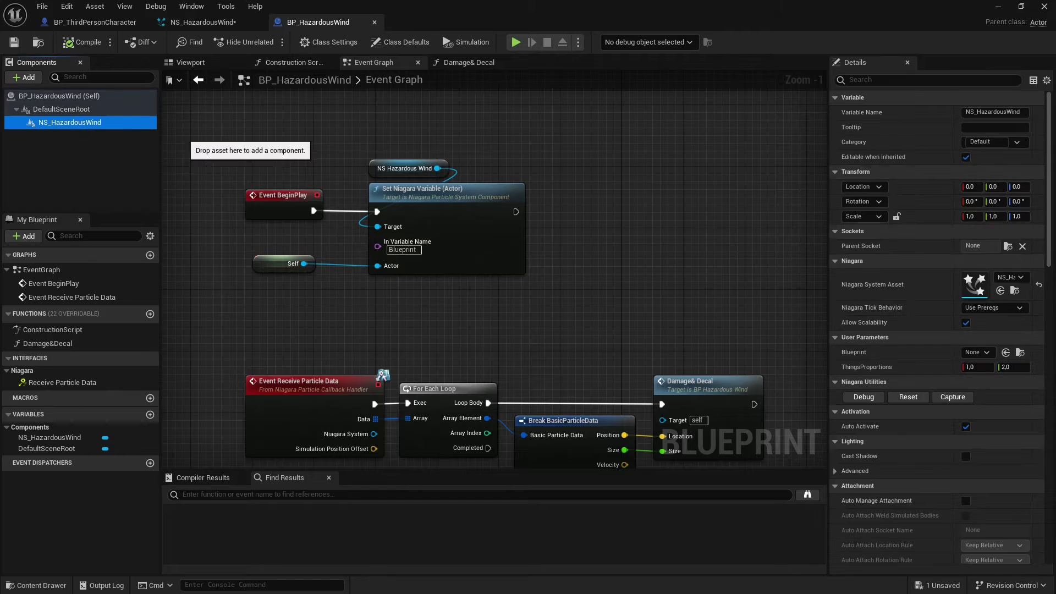
right_click_drag(342, 170, 348, 146)
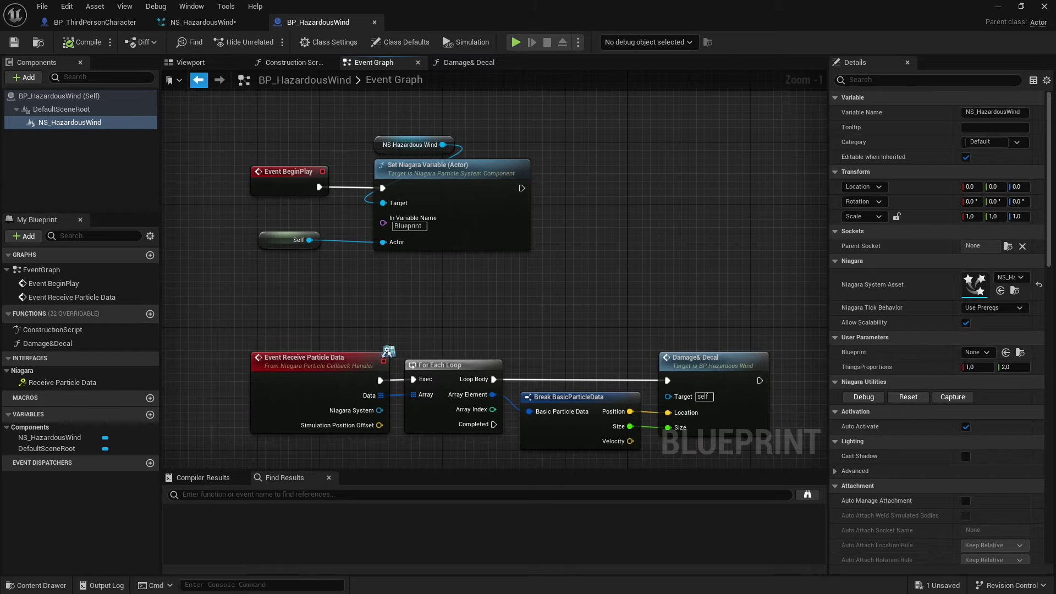
left_click(96, 123)
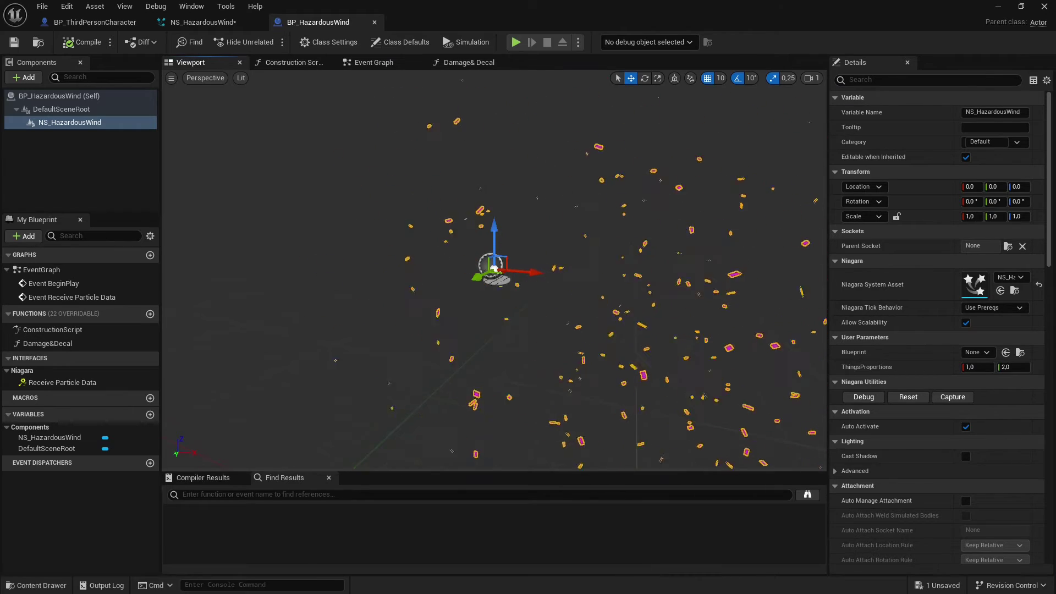
key("ctrl+space")
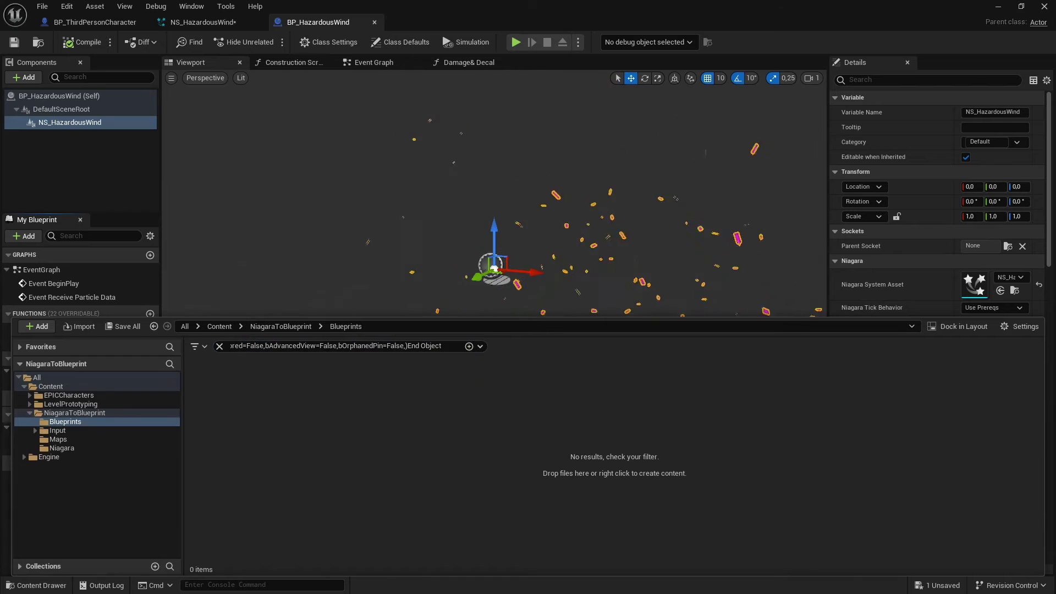
left_click(219, 346)
right_click(401, 435)
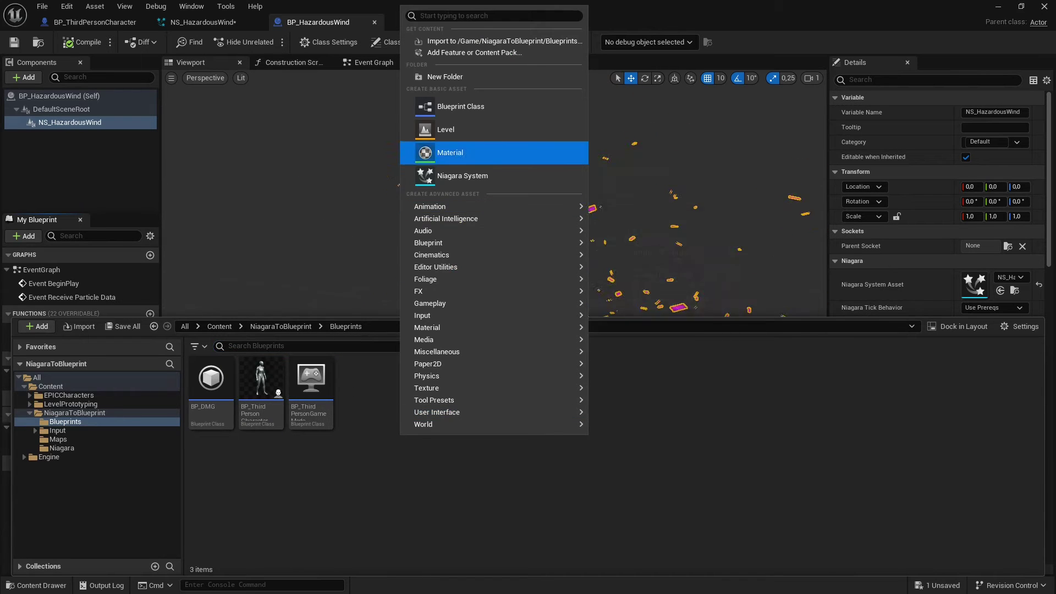
left_click(460, 107)
left_click(460, 107)
left_click(392, 386)
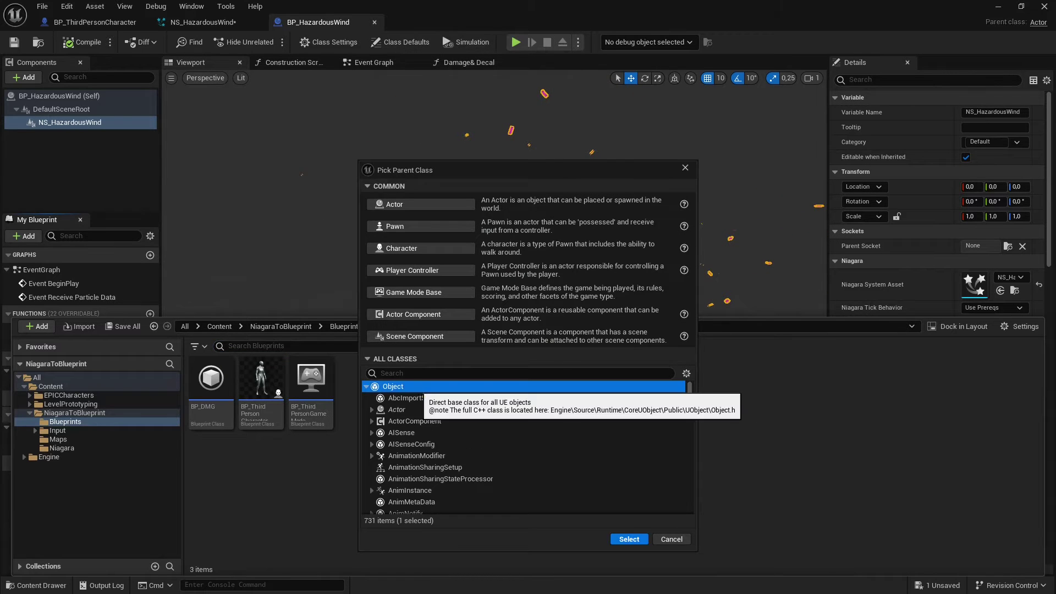
left_click(412, 410)
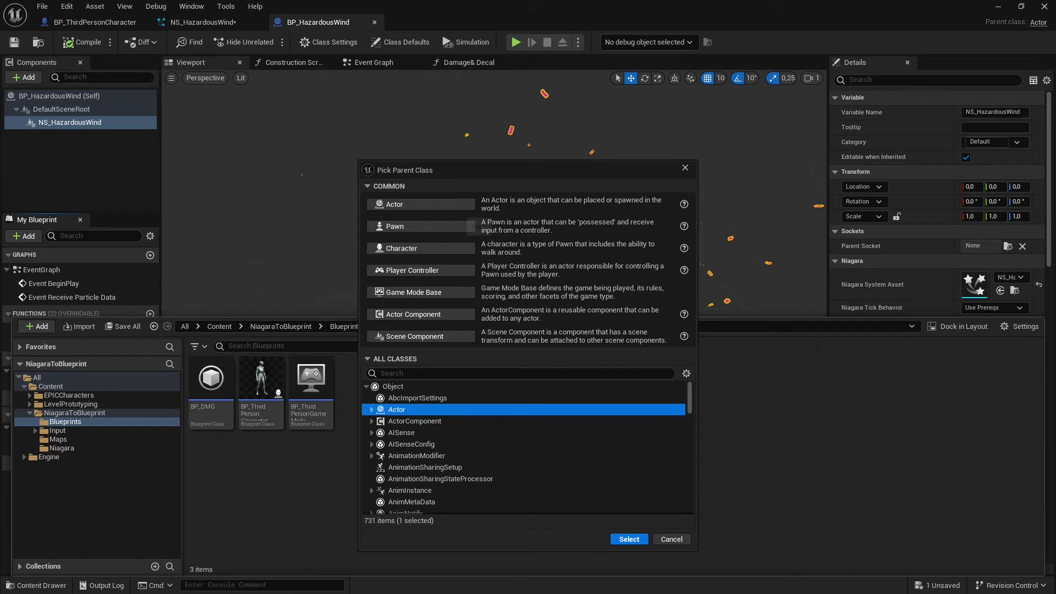
left_click(672, 539)
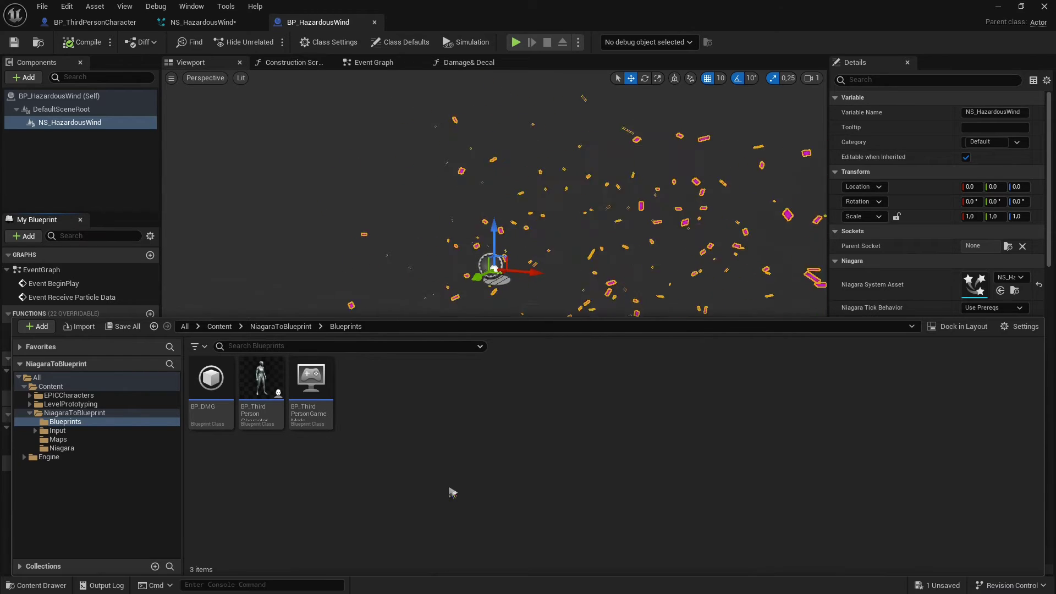
- Try to add the NS_HazardousWind system from the project's Niagara folder as a component of the Blueprint
left_click(62, 448)
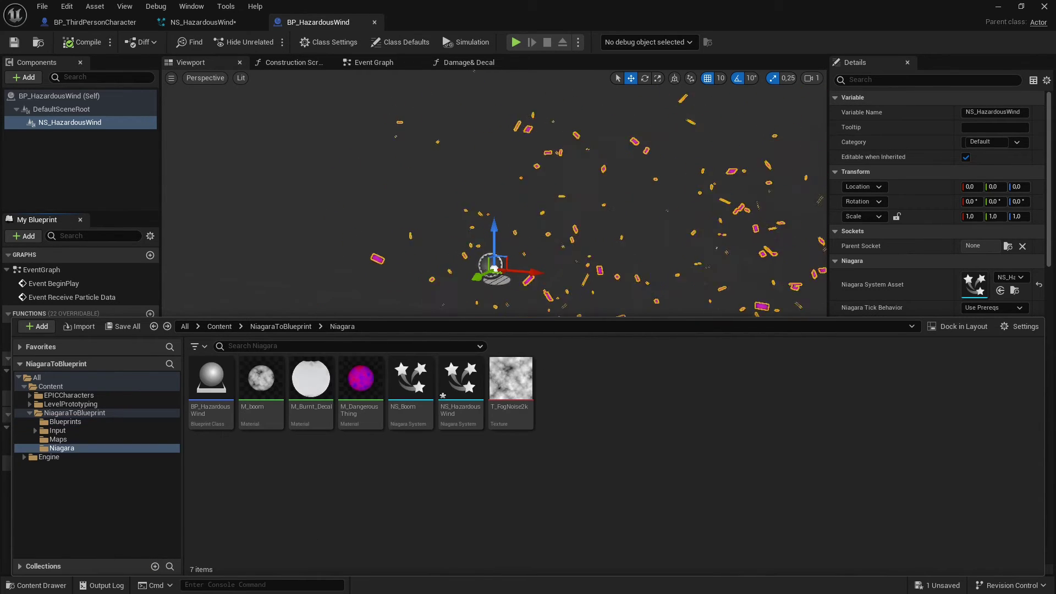
left_click(460, 382)
left_click_drag(461, 382, 129, 131)
- Remove the Niagara Particle Callback Handler interface from the Blueprint's class settings, confirming the prompt
left_click(343, 52)
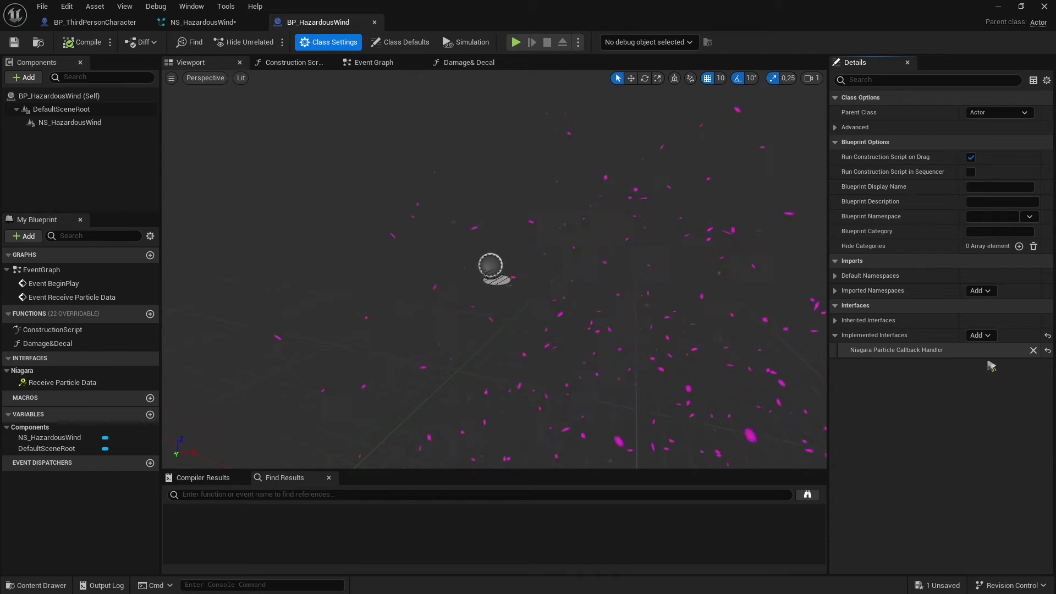
left_click(1033, 350)
key("Return")
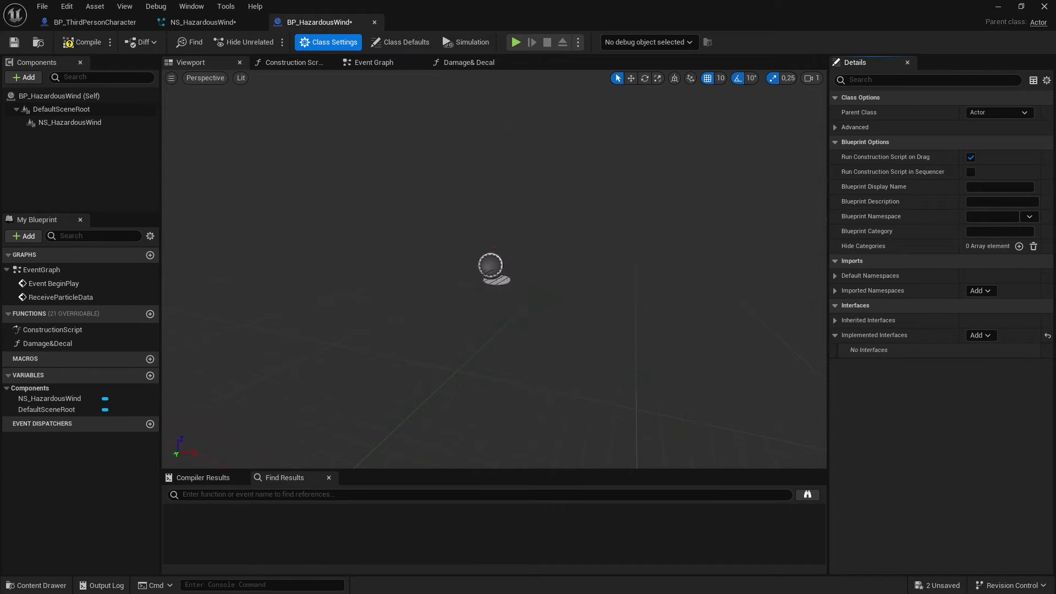
- Implement the Niagara Particle Callback Handler interface in the Blueprint's class settings
left_click(979, 335)
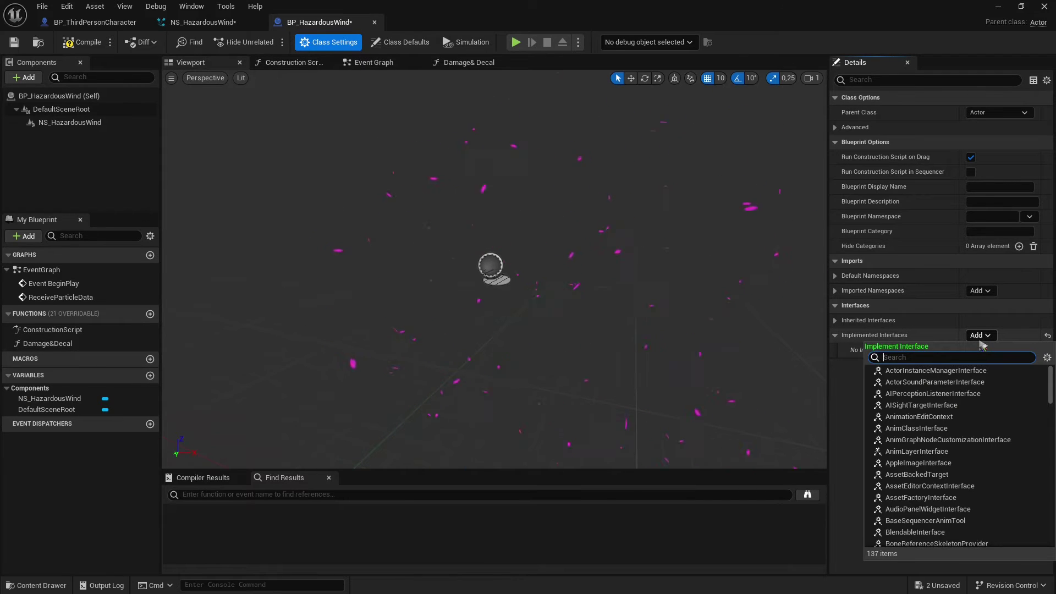
type("niagara c")
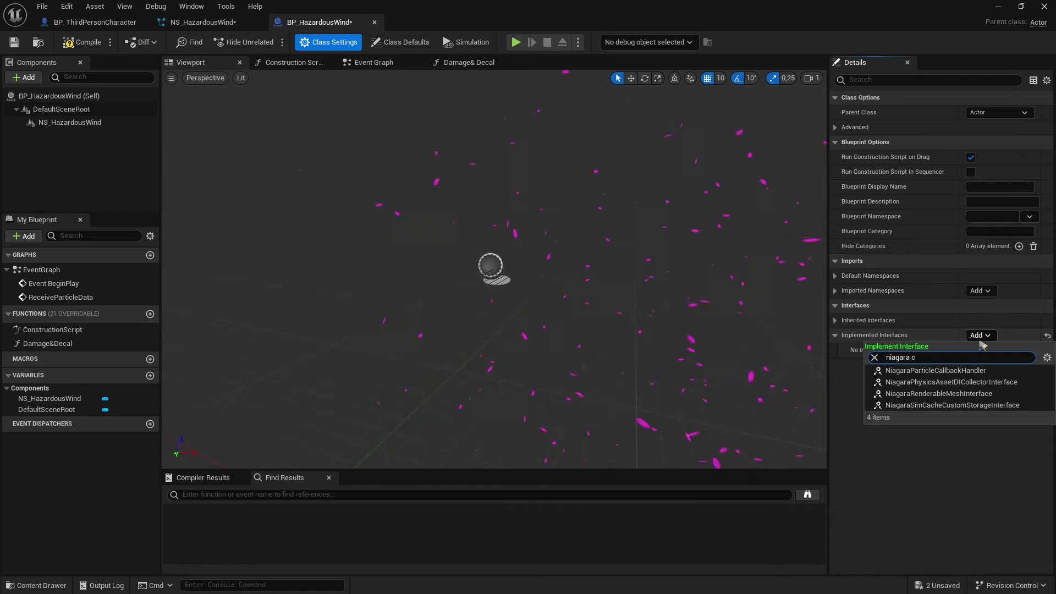
type("all")
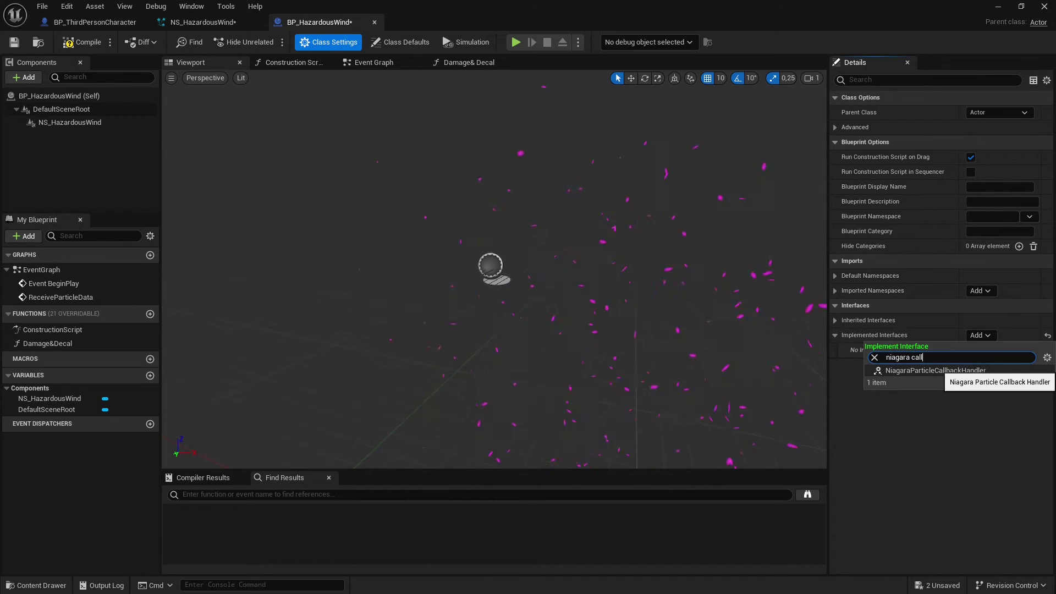
left_click(974, 373)
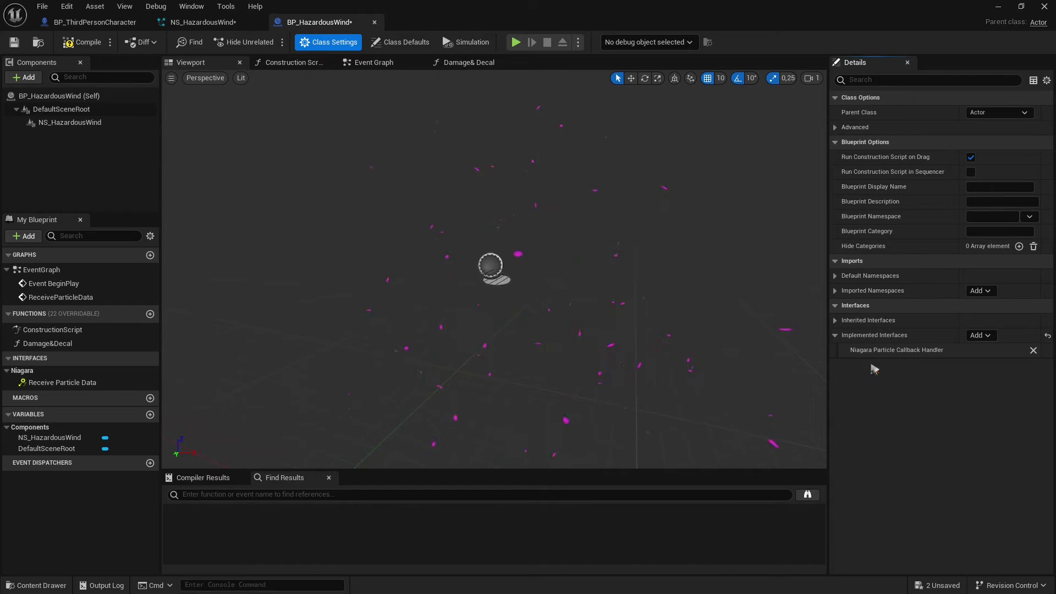
- Add the interface's Receive Particle Data event to the Event Graph
left_click(77, 383)
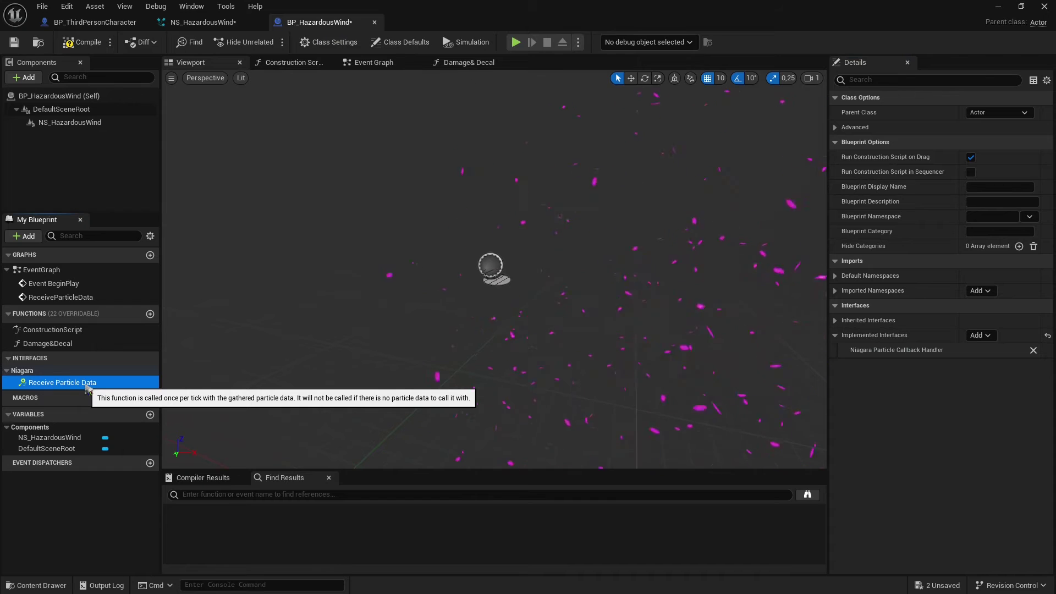
double_click(87, 383)
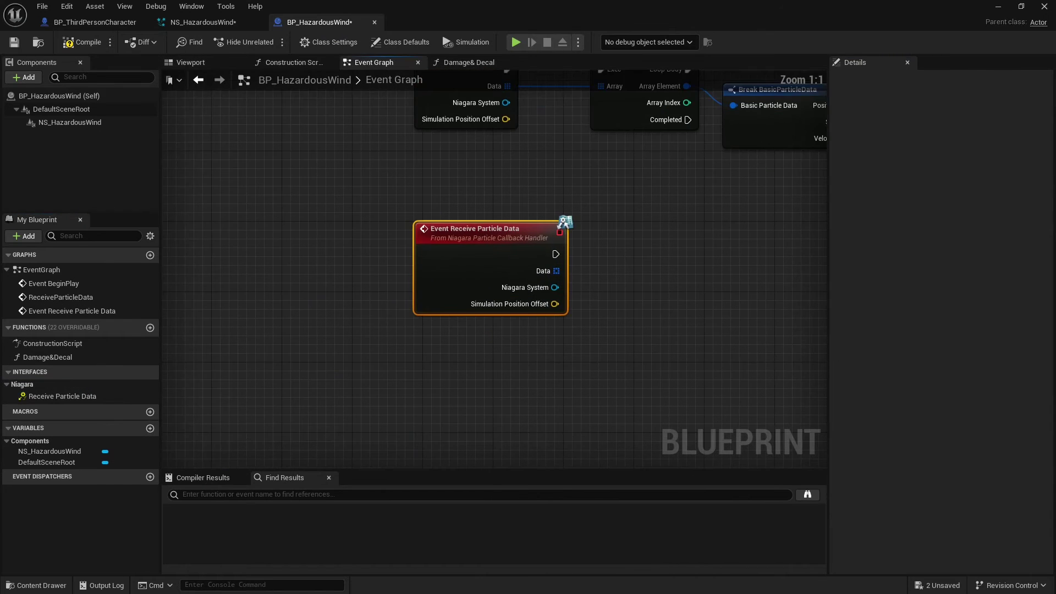
scroll(699, 249, "down", 2)
right_click_drag(699, 249, 608, 350)
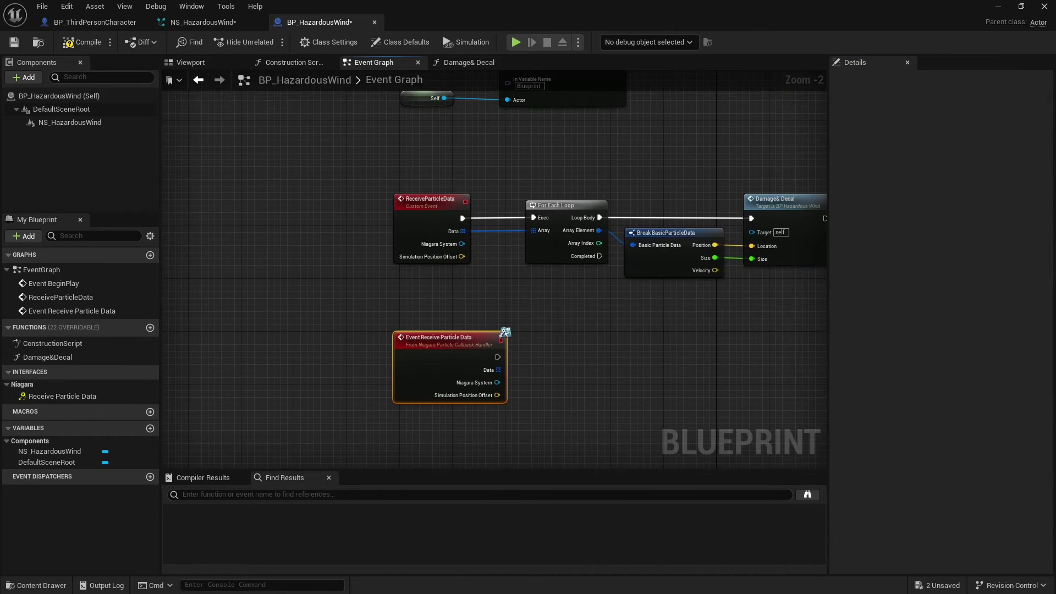
right_click_drag(529, 292, 553, 376)
- Reposition the Event Receive Particle Data node and delete the old ReceiveParticleData custom event
left_click_drag(482, 421, 544, 406)
left_click(455, 283)
key("Delete")
- Feed the event's Data array into a For Each Loop and split its Array Element with Break BasicParticleData
scroll(507, 330, "up", 2)
type("for each")
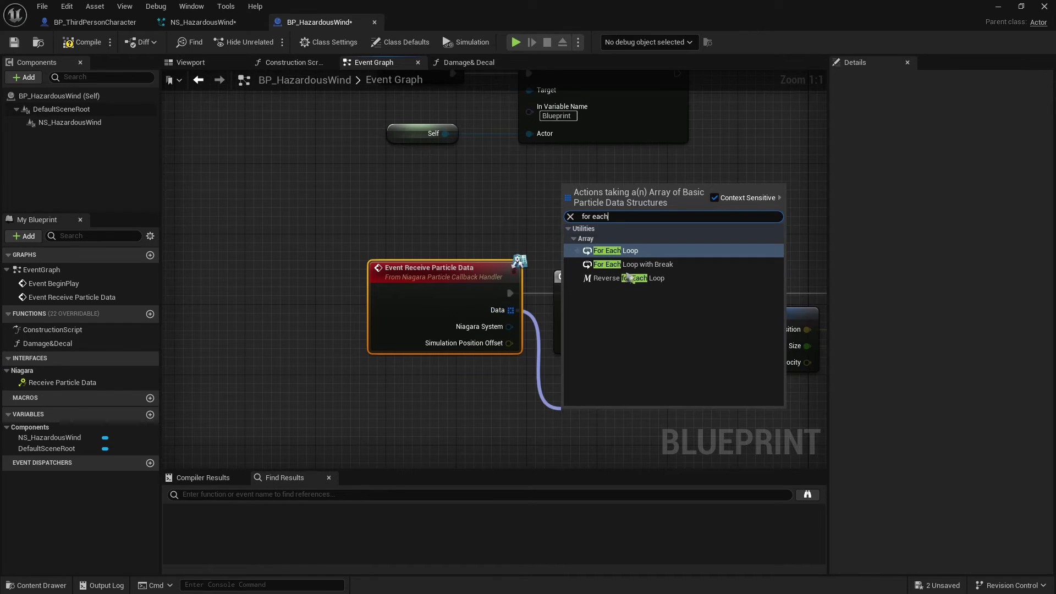
key("Return")
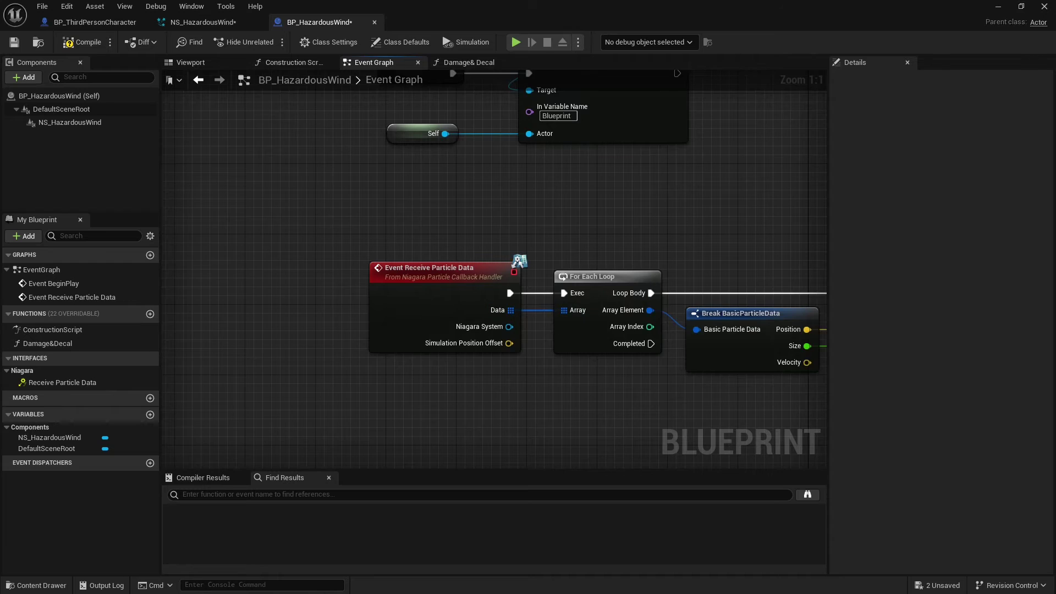
right_click_drag(604, 330, 379, 314)
left_click_drag(421, 295, 456, 394)
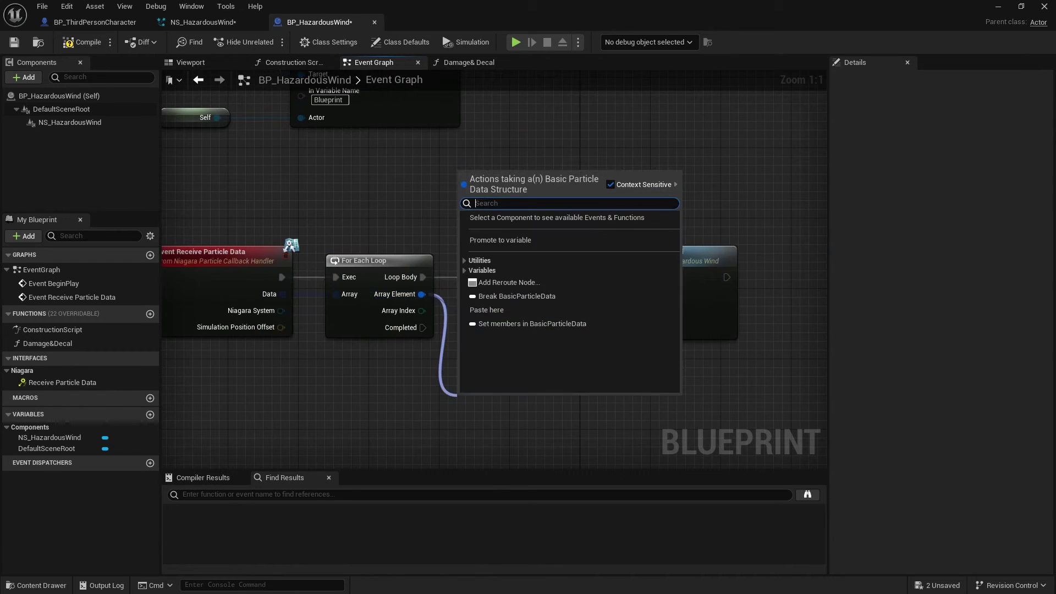
left_click(523, 299)
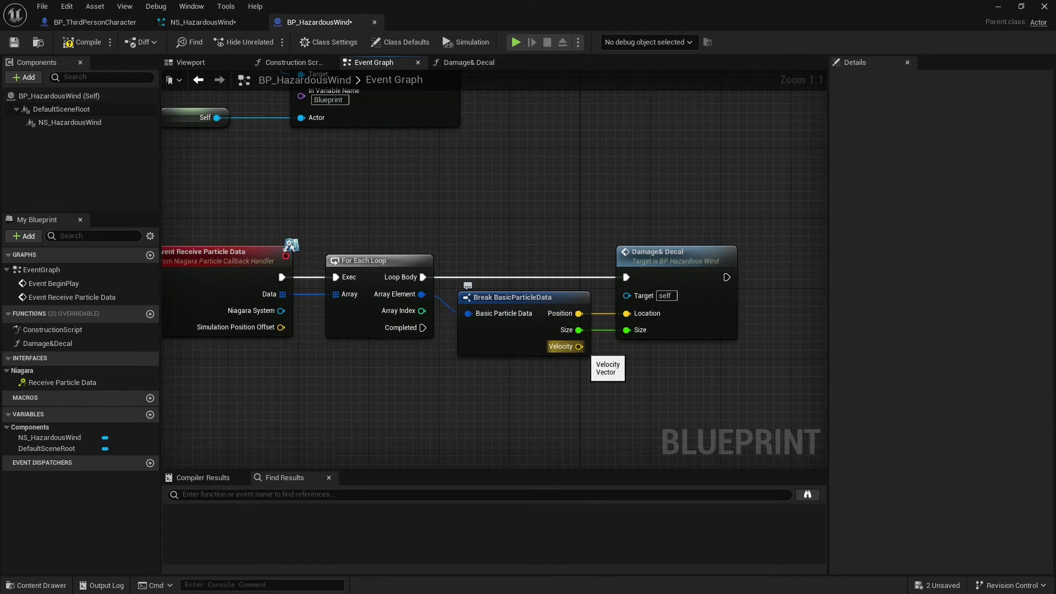
- Open the Damage& Decal function and examine how Apply Radial Damage with Falloff uses the particle location and size
right_click_drag(562, 247, 447, 253)
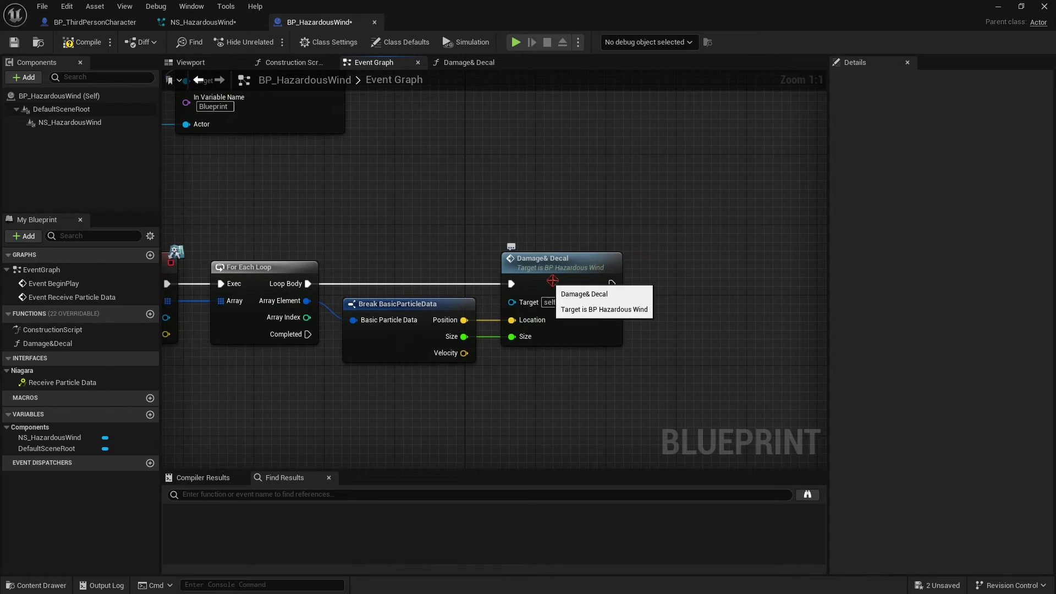
left_click(586, 268)
left_click(640, 234)
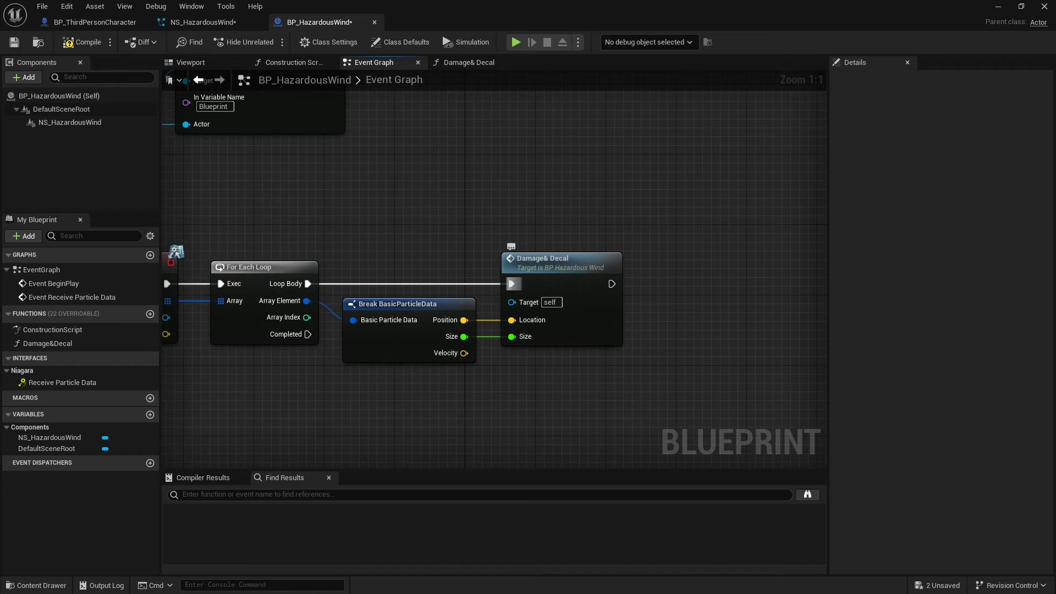
left_click(562, 274)
double_click(562, 274)
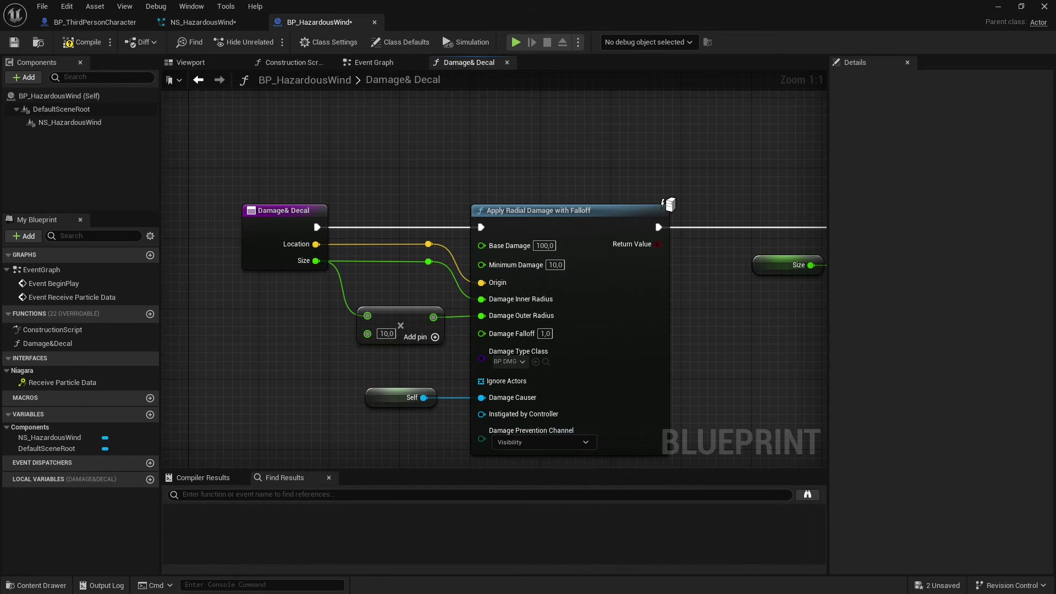
right_click_drag(542, 392, 423, 360)
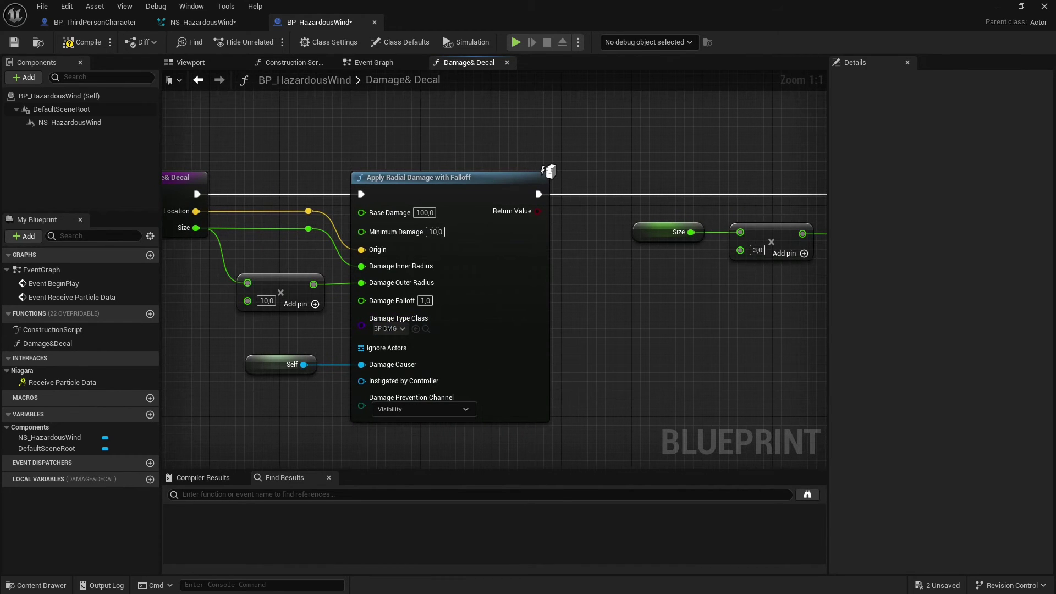
key("ctrl+space")
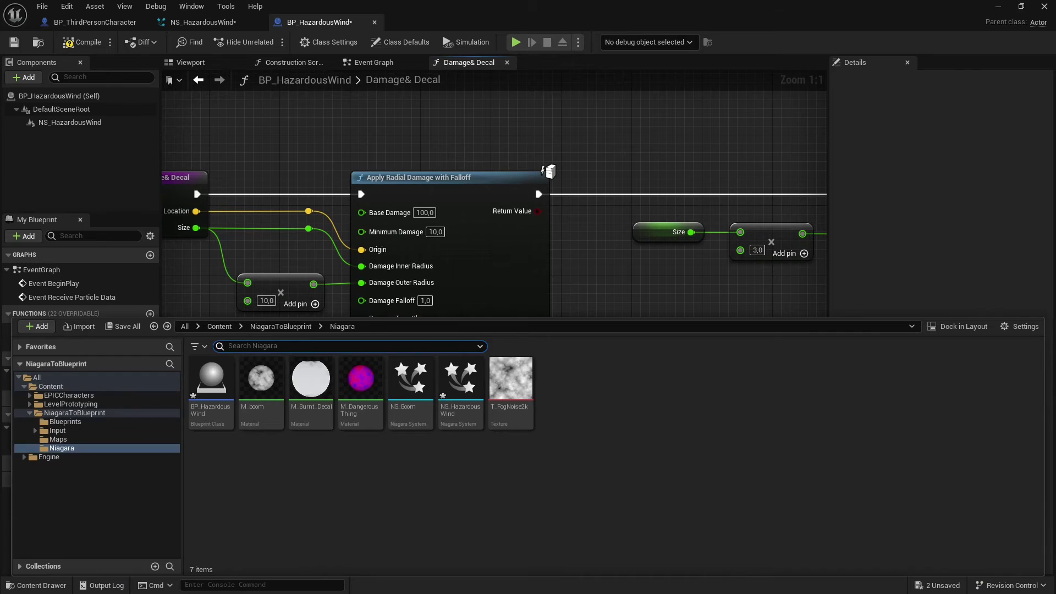
right_click(424, 496)
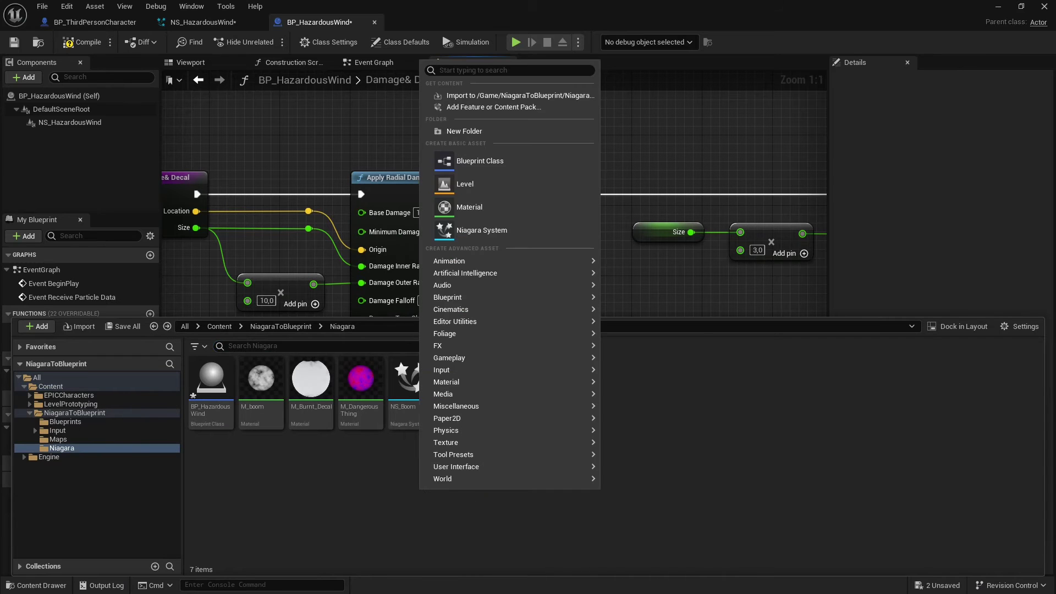
left_click(489, 162)
left_click(447, 374)
type("damage")
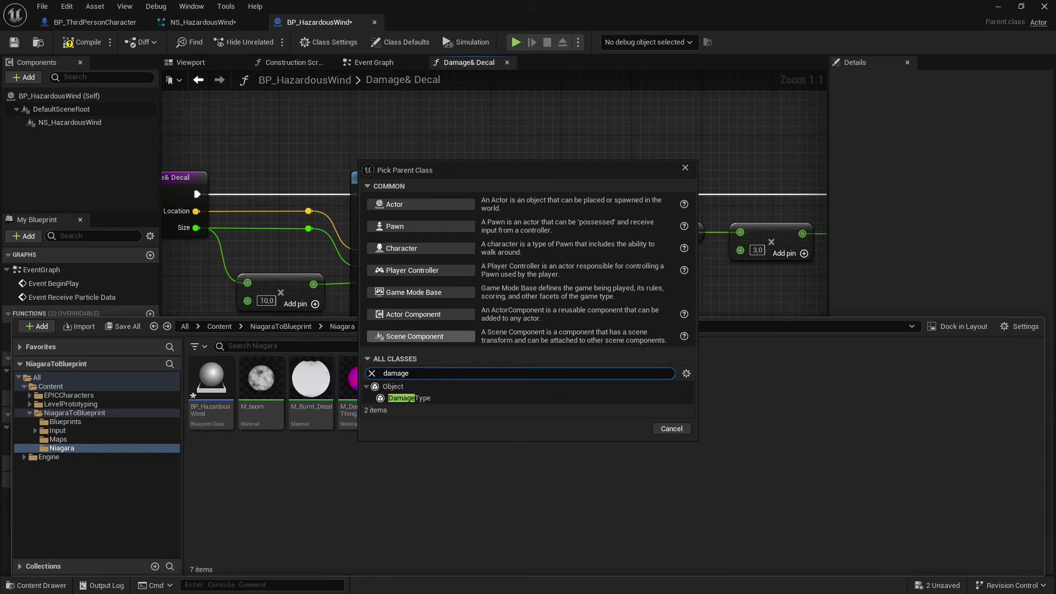
left_click(375, 360)
left_click(379, 362)
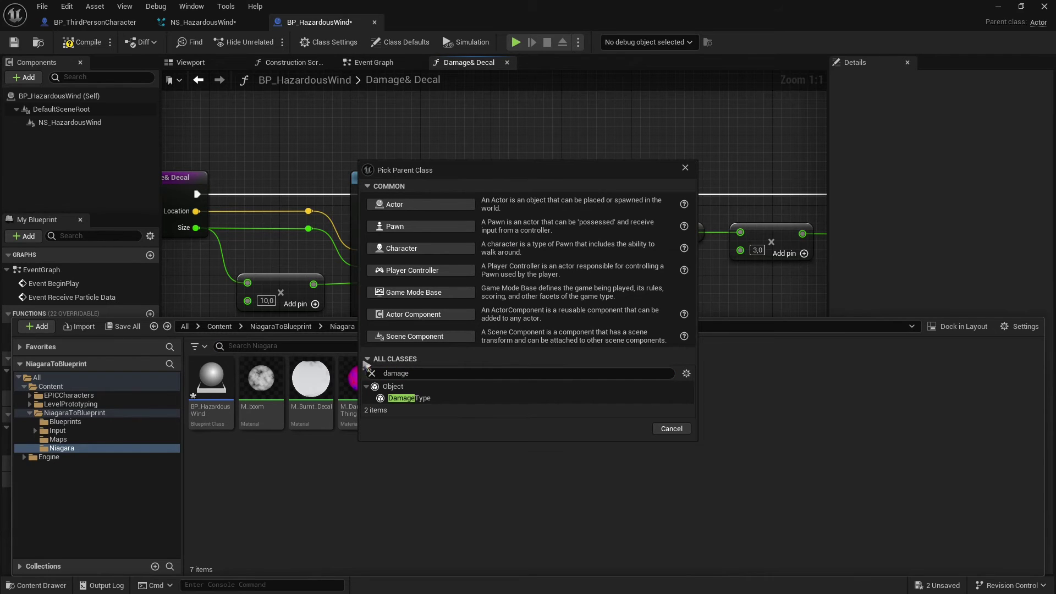
left_click(368, 360)
left_click(368, 360)
left_click(671, 428)
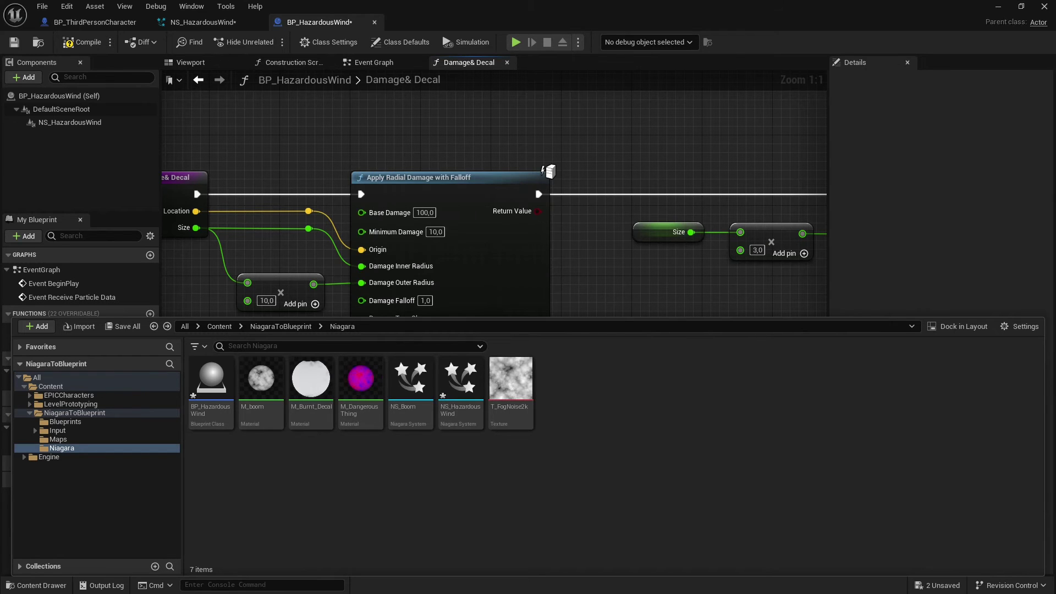
- Open BP_DMG from the project's Blueprints folder, examine its damage type defaults, and close it
key("alt+Left")
key("alt+Right")
key("alt+Right")
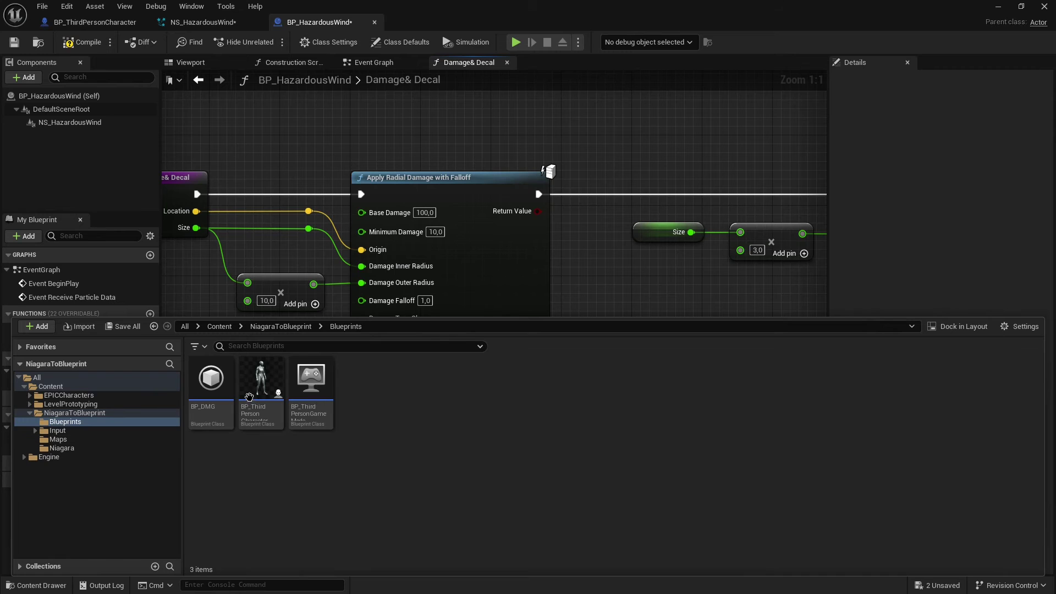
double_click(219, 393)
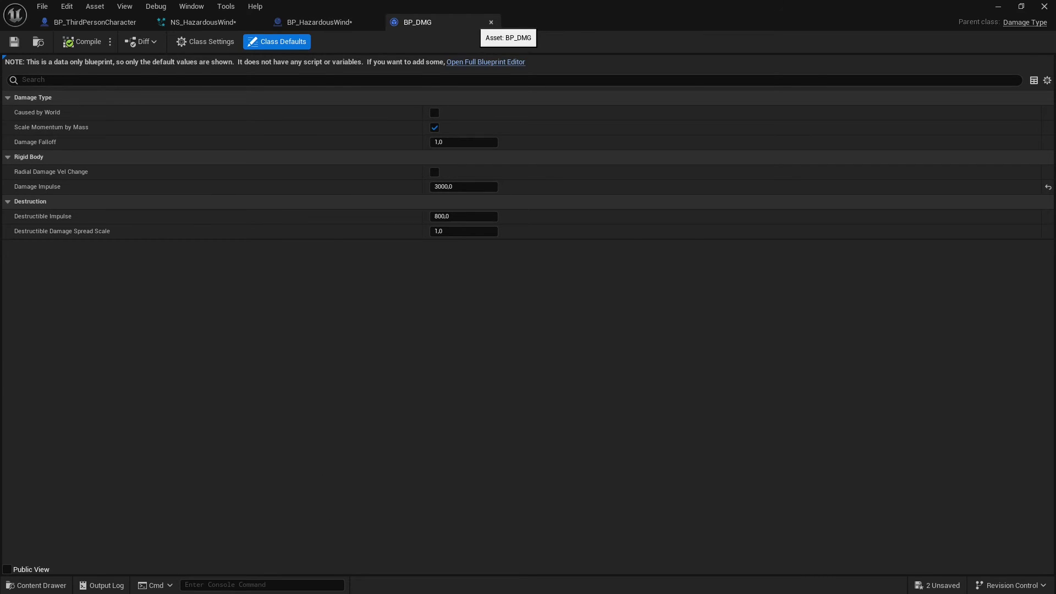
left_click(490, 22)
- Examine the rest of the Damage& Decal graph through its Spawn System at Location node, and save BP_HazardousWind
right_click_drag(645, 324, 338, 342)
right_click_drag(697, 366, 187, 360)
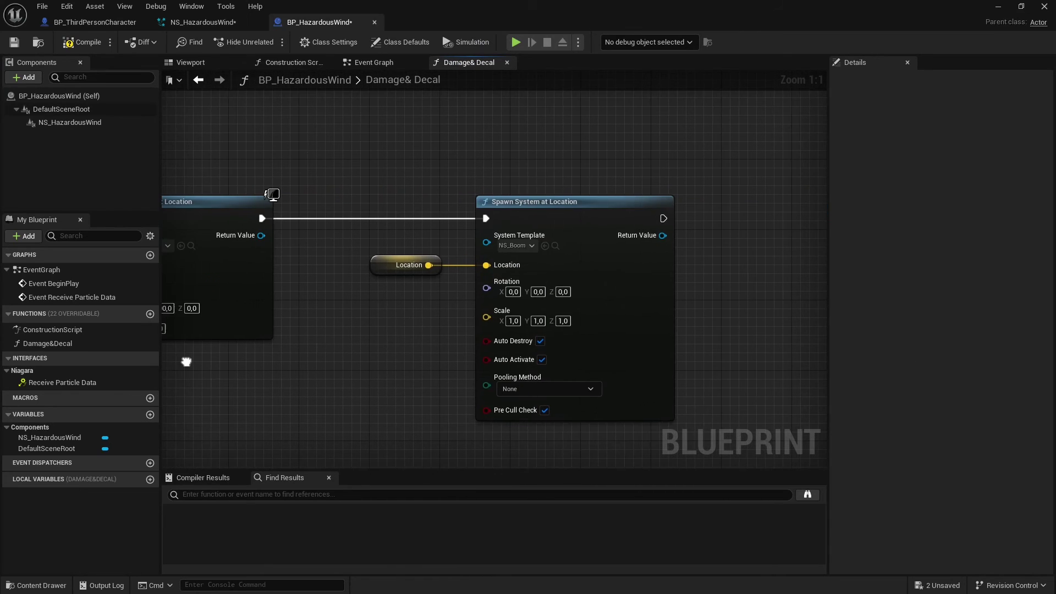
right_click_drag(711, 328, 671, 308)
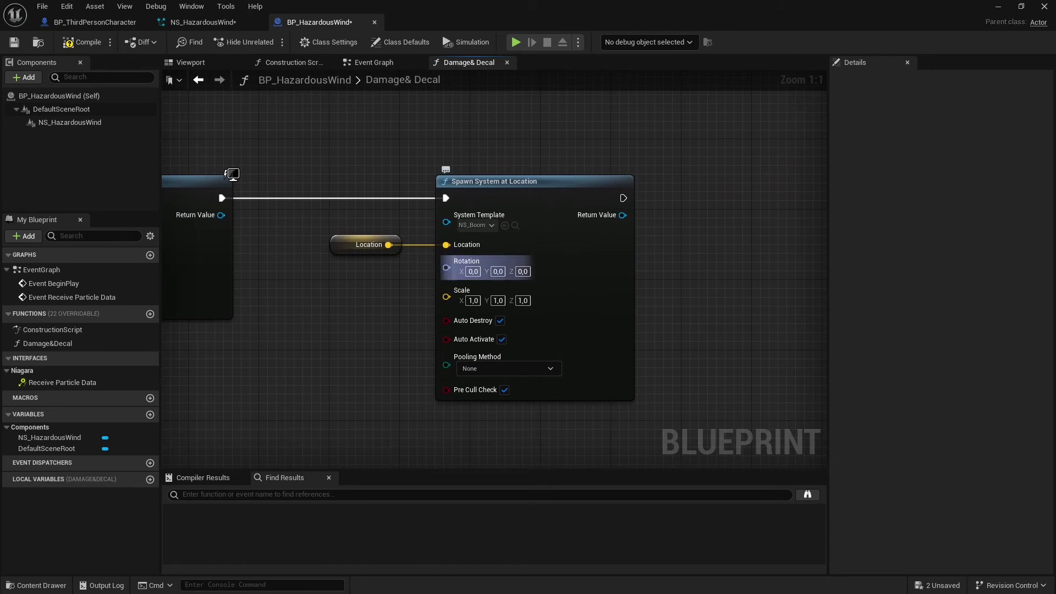
right_click_drag(726, 348, 691, 346)
right_click_drag(317, 352, 913, 349)
scroll(615, 322, "down", 2)
right_click_drag(450, 325, 957, 341)
scroll(741, 188, "up", 2)
right_click_drag(741, 187, 517, 184)
scroll(650, 184, "down", 3)
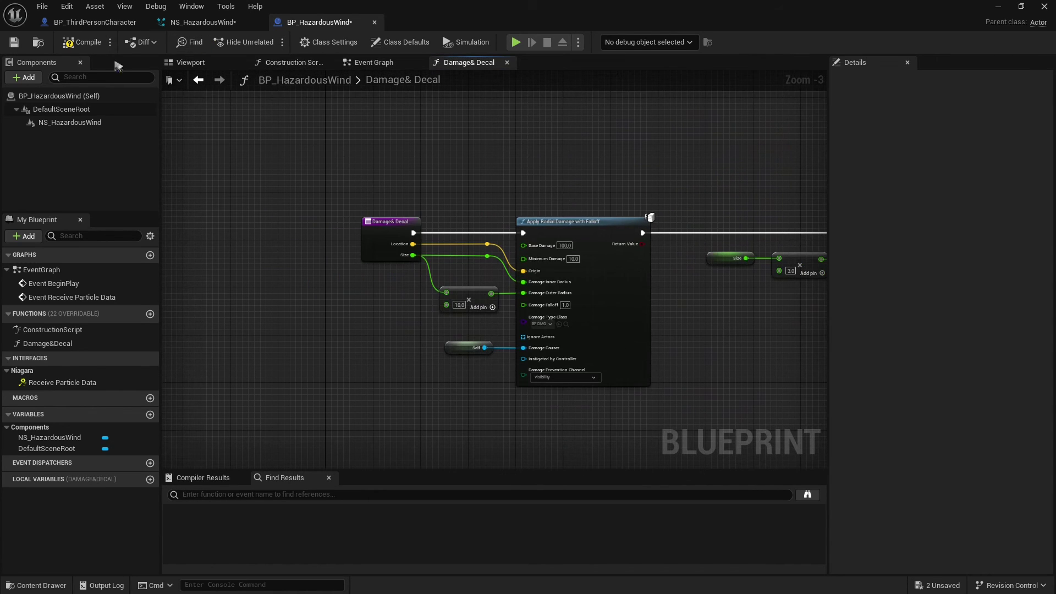
key("ctrl+s")
- Switch to BP_ThirdPersonCharacter and examine its RadialDamage event chain, including the Recevery timeline, physics blend weight node and Simu Bone variable
left_click(94, 23)
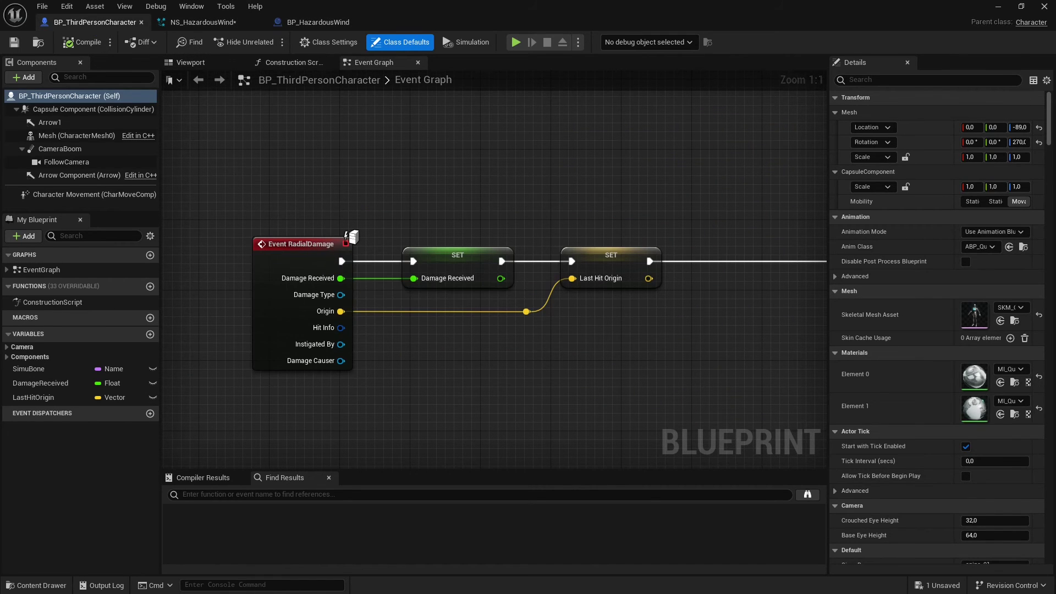
right_click_drag(676, 308, 238, 332)
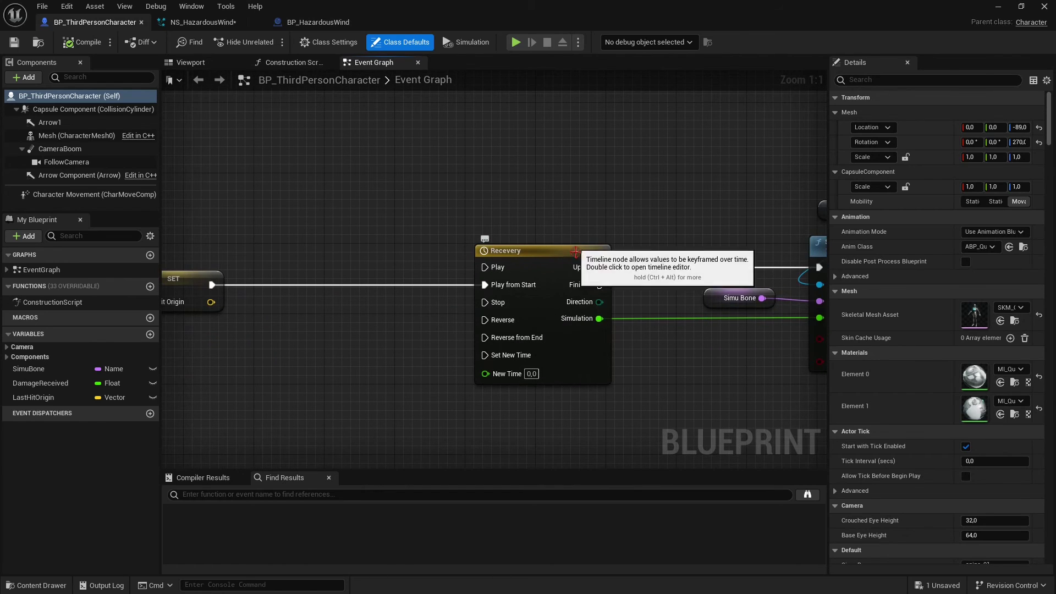
right_click_drag(718, 374, 498, 358)
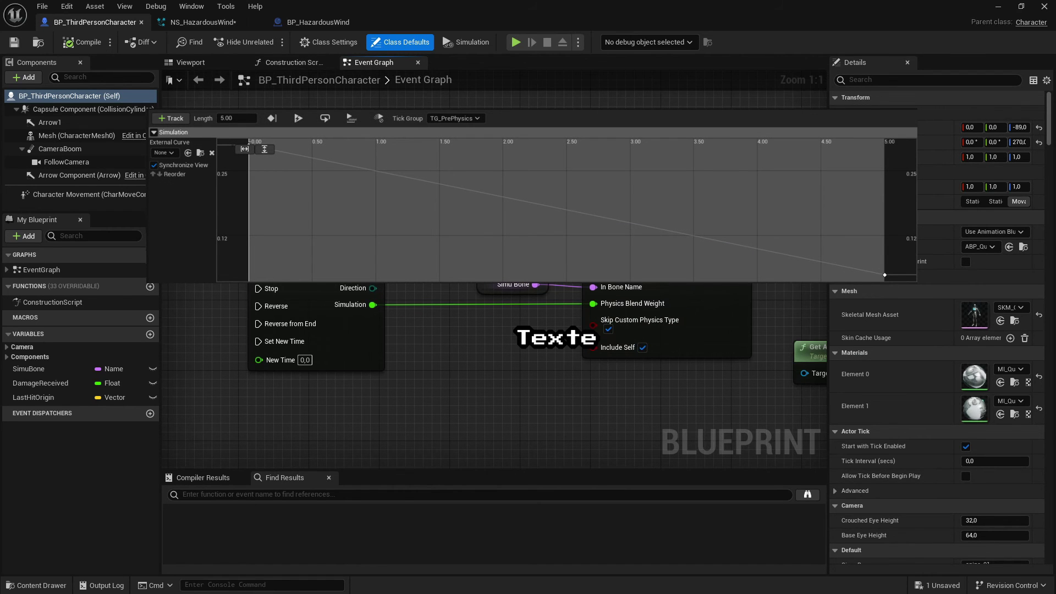
right_click_drag(609, 322, 552, 339)
right_click_drag(799, 216, 691, 213)
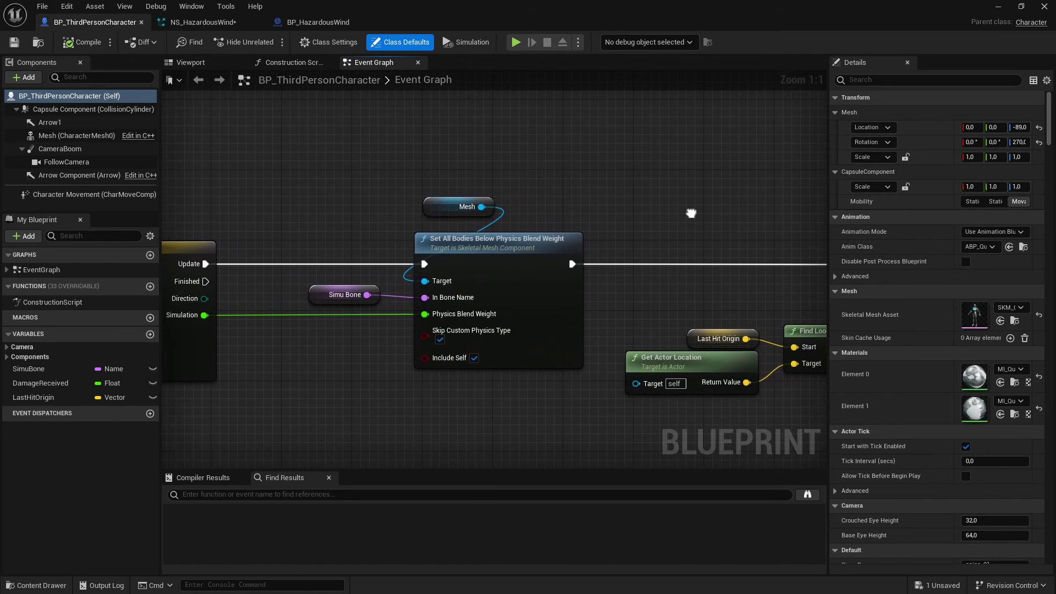
left_click(345, 296)
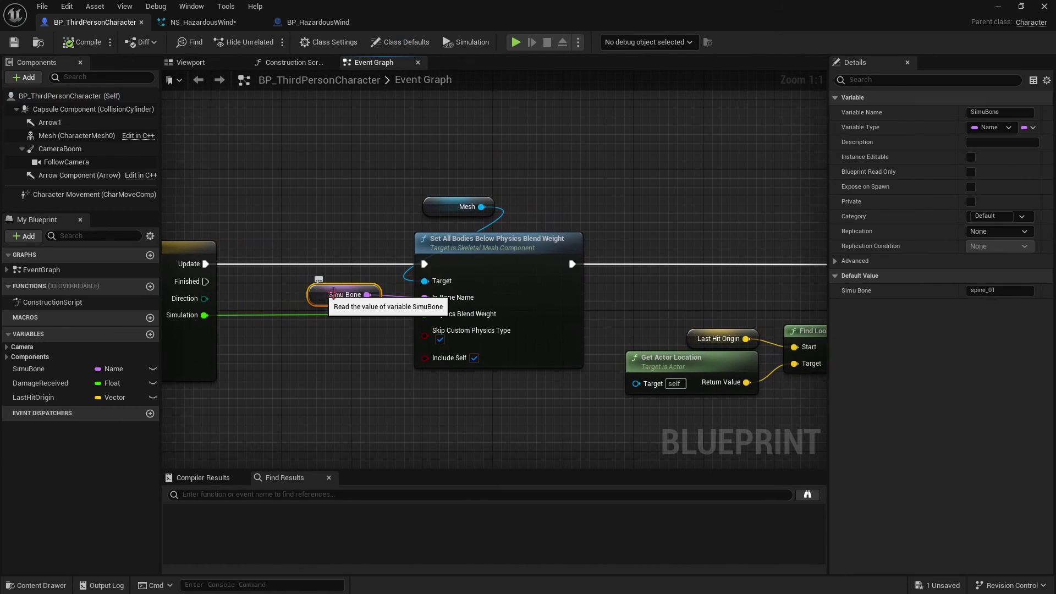